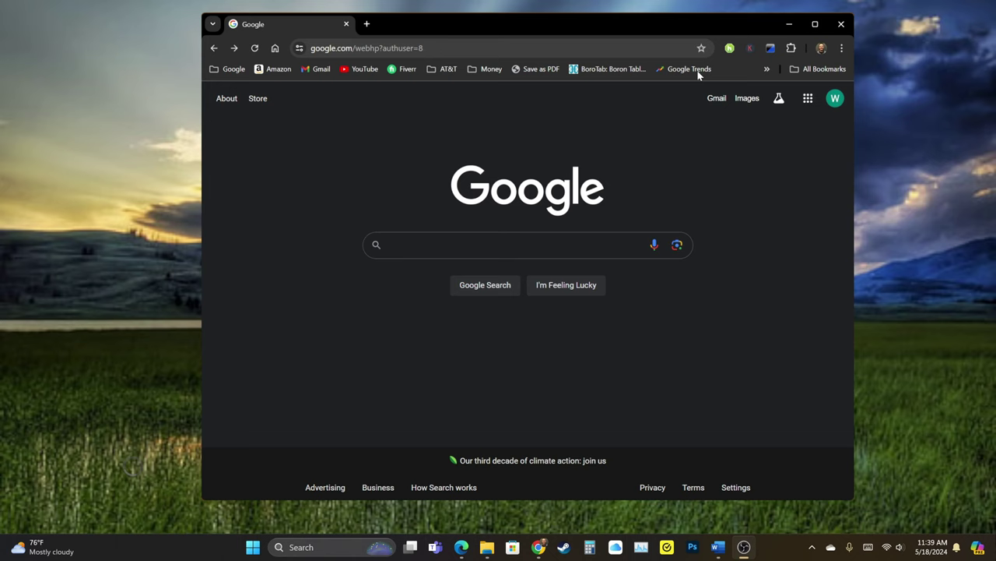
# Step: Open the Google apps launcher on the Google homepage and scroll down to Docs
pyautogui.click(808, 98)
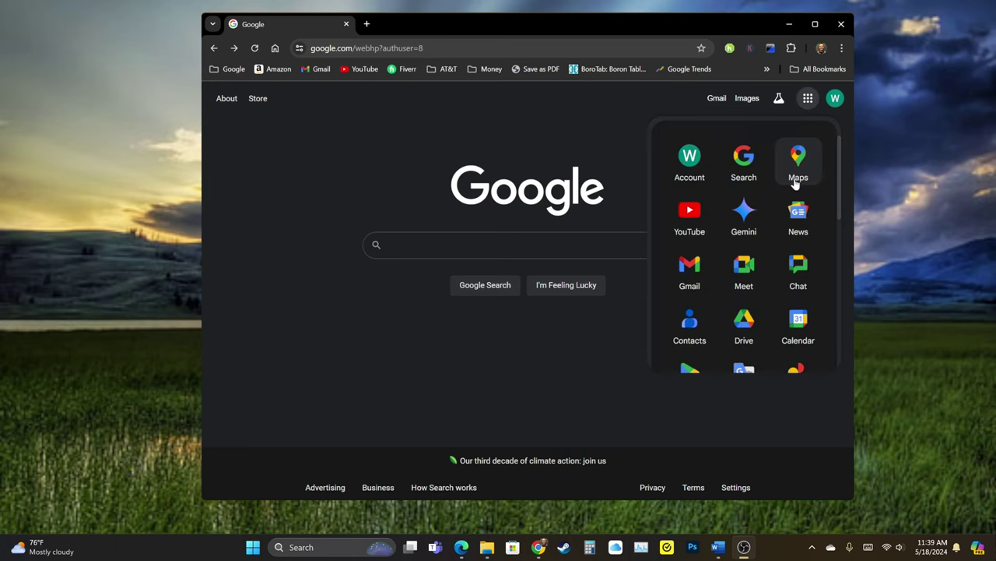
pyautogui.scroll(-4, 778, 210)
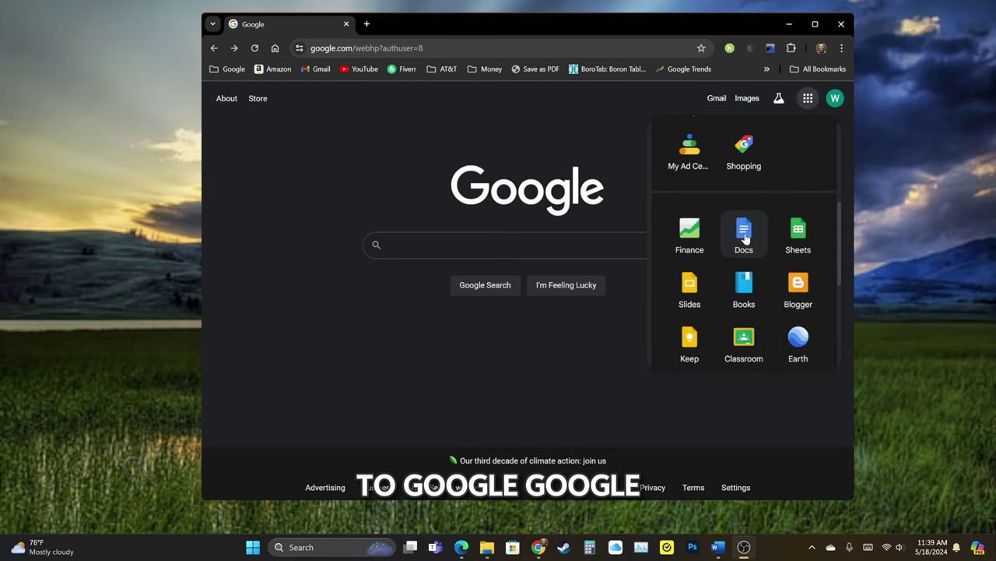
# Step: Create a blank Google Doc and title it 'YouTube Script Template'
pyautogui.click(744, 233)
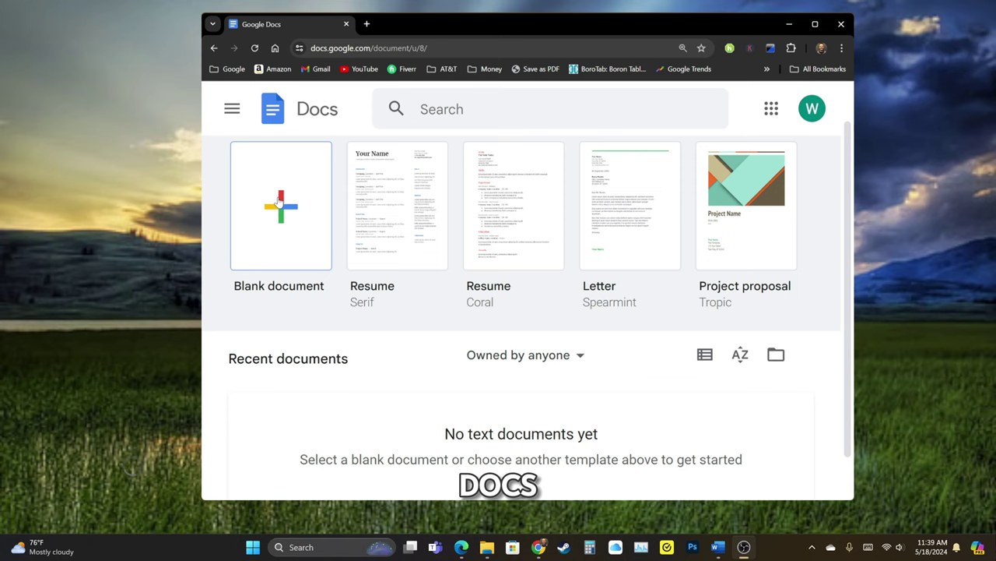
pyautogui.click(280, 201)
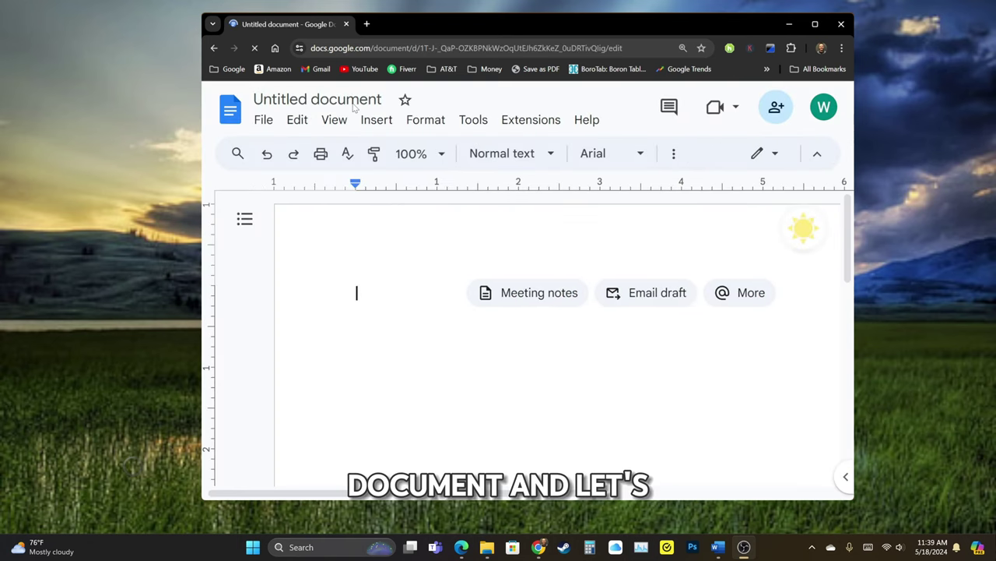
pyautogui.click(340, 101)
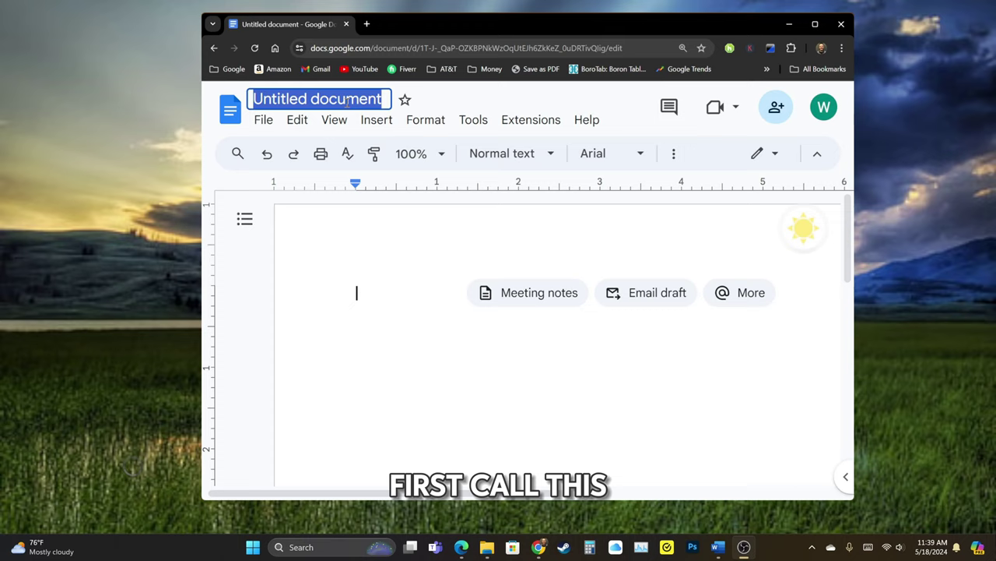
pyautogui.write('You')
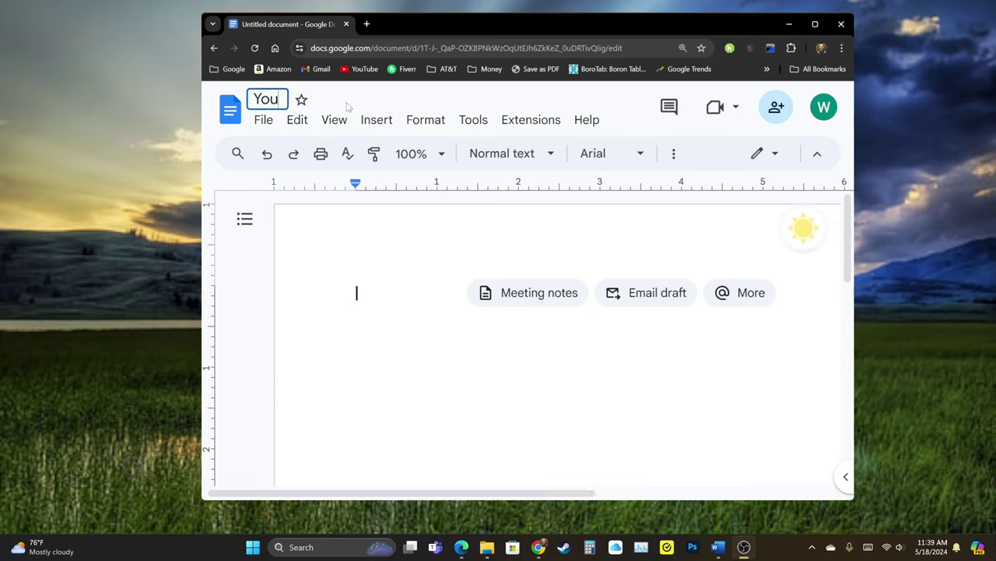
pyautogui.write('TubeSCri')
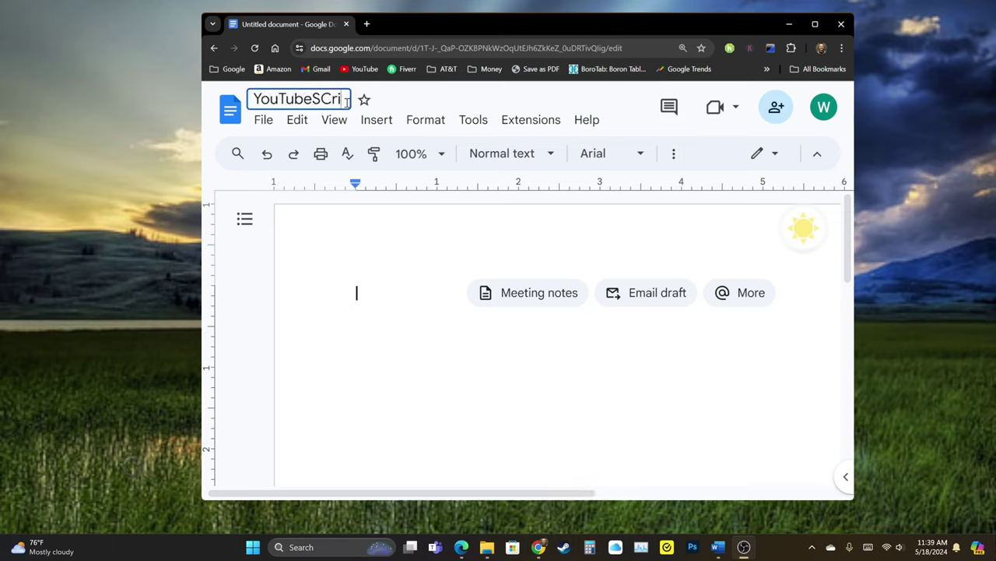
pyautogui.press('BackSpace')
pyautogui.press('BackSpace')
pyautogui.press('BackSpace')
pyautogui.press('BackSpace')
pyautogui.write('Scr')
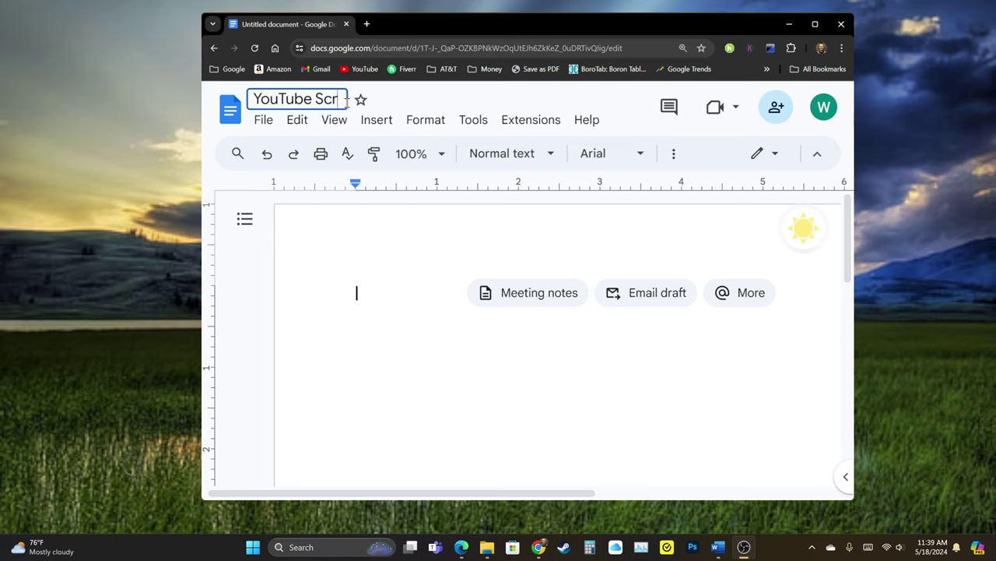
pyautogui.write('ipt Template')
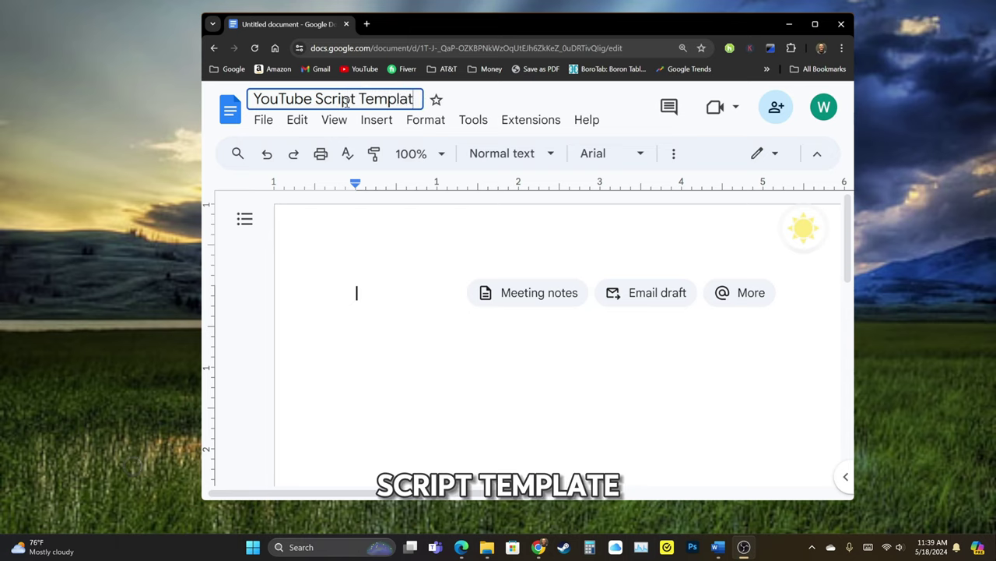
pyautogui.click(423, 308)
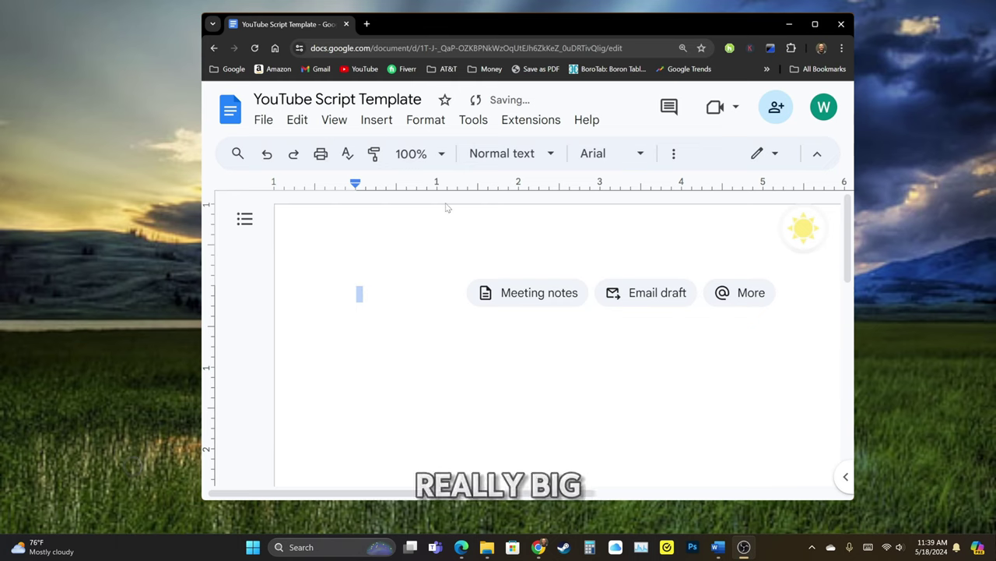
# Step: Zoom the document view to fit the page to the window
pyautogui.hotkey('ctrl', '-')
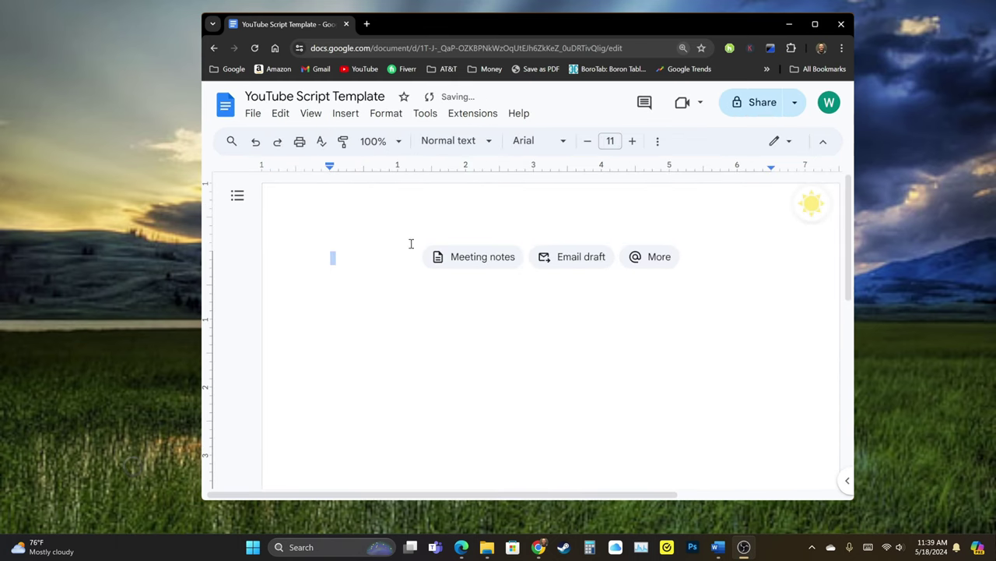
pyautogui.click(397, 141)
pyautogui.click(370, 165)
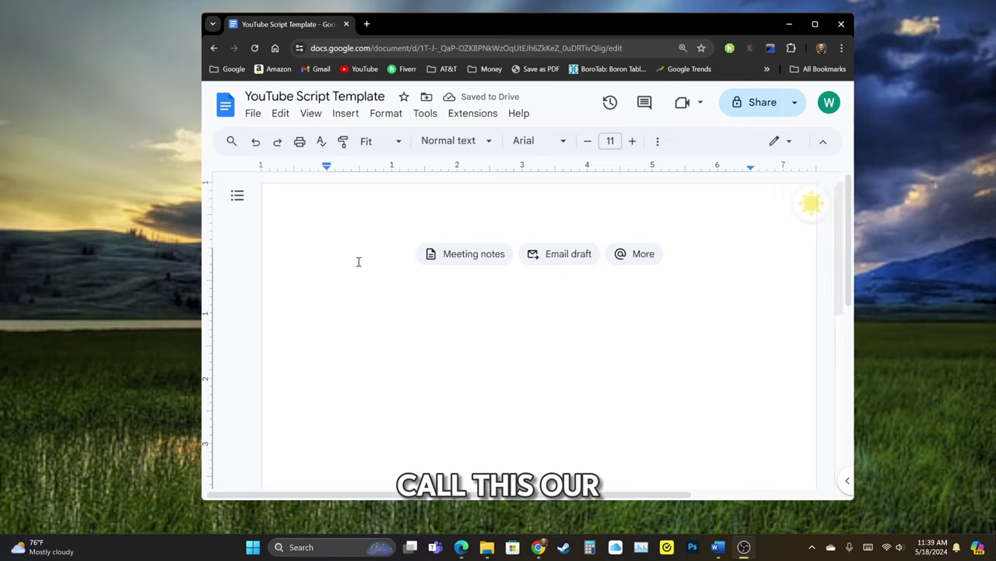
# Step: Type the lines 'Script Template', 'Hook:', 'Introduction', 'Content Body:' and 'CTA (Call to Action):'
pyautogui.write('Scri')
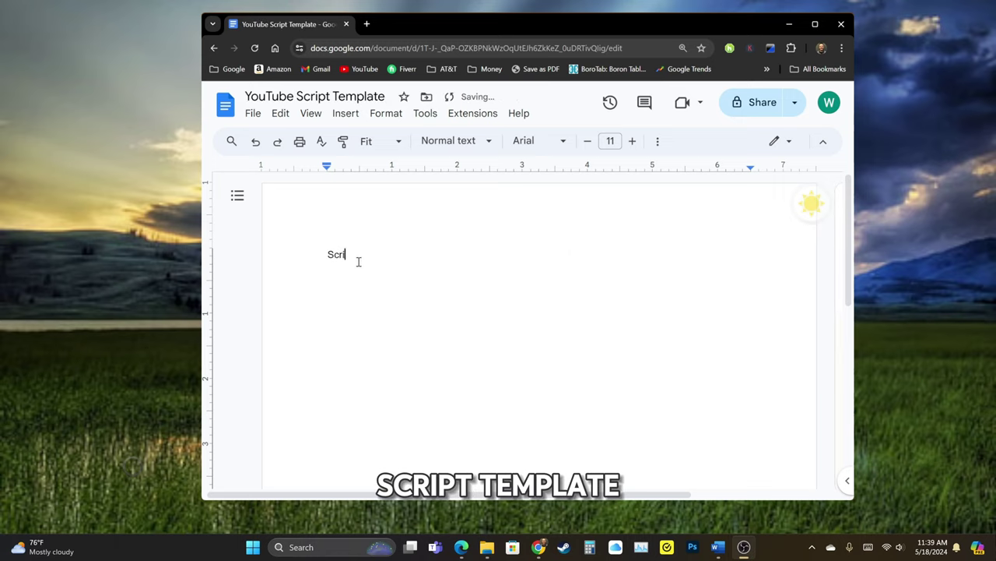
pyautogui.write('pt Template')
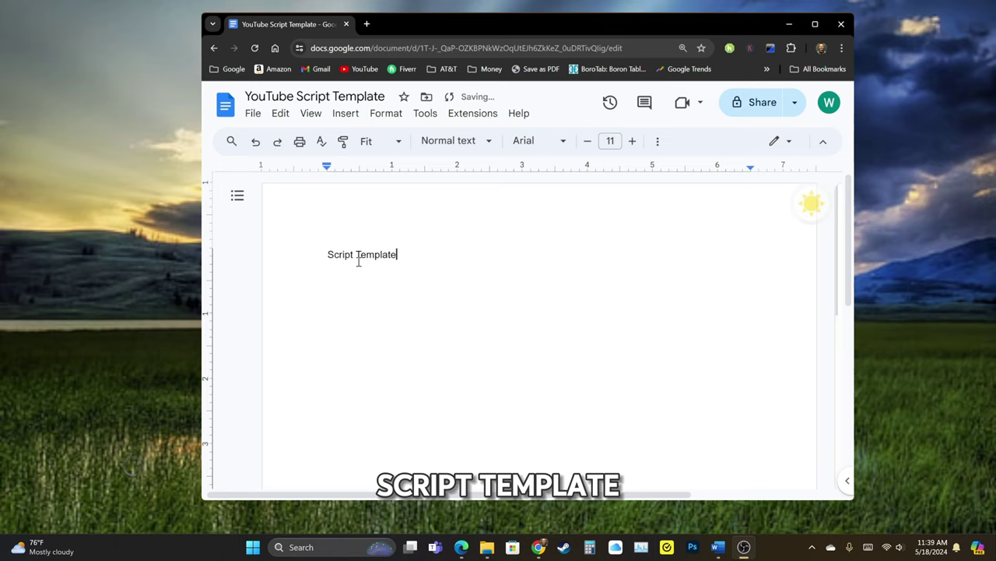
pyautogui.press('Return')
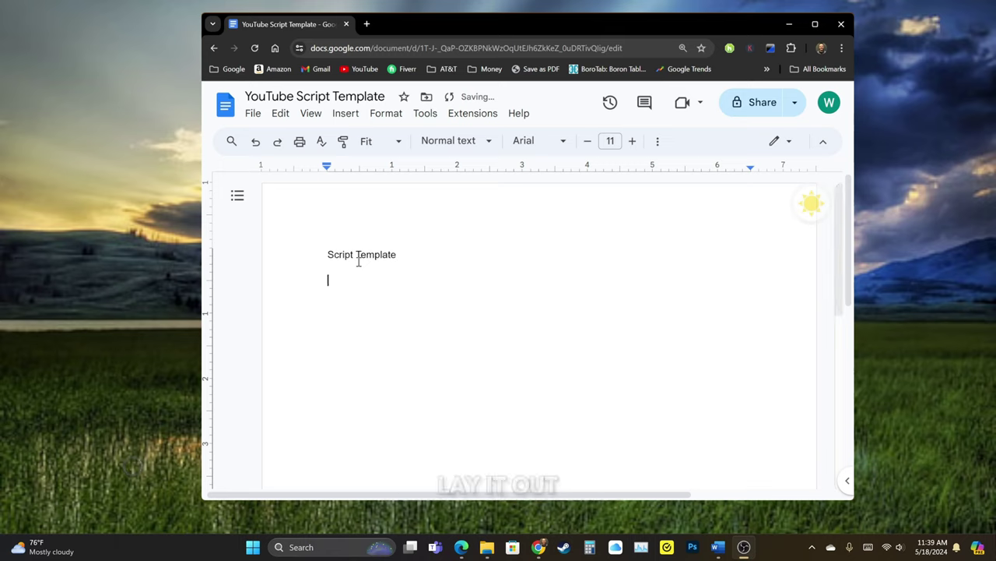
pyautogui.write('Hoo')
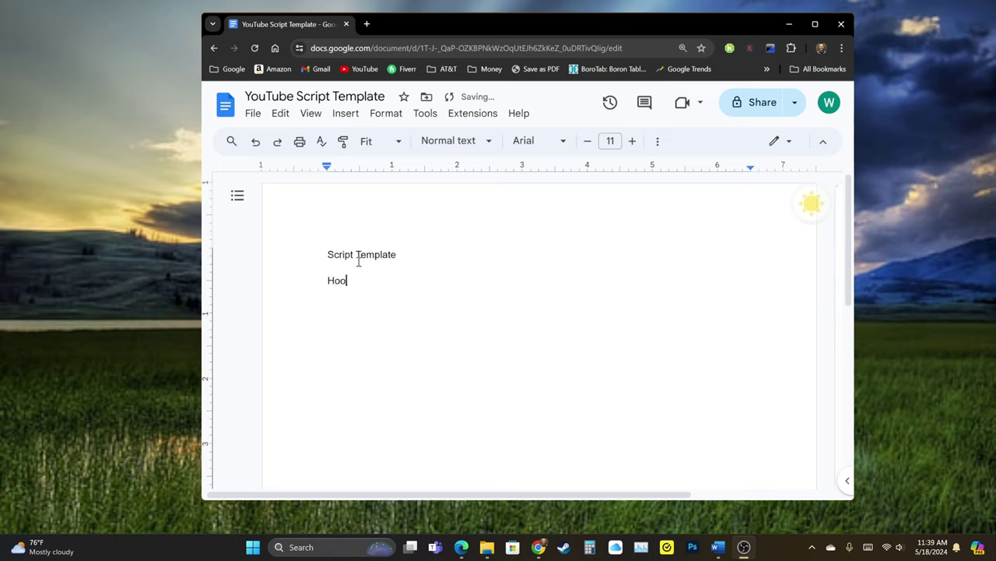
pyautogui.write('k:')
pyautogui.press('Return')
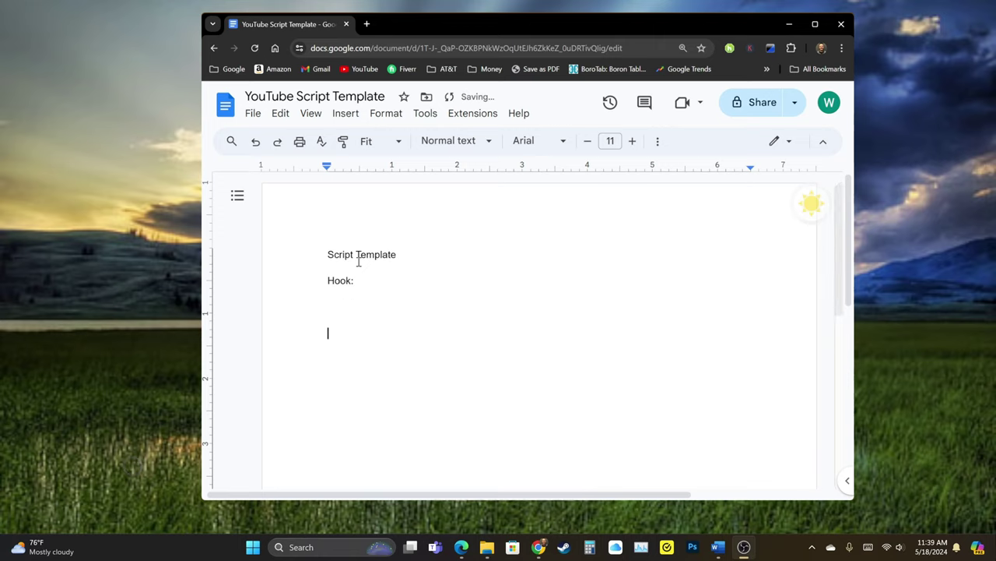
pyautogui.press('Return')
pyautogui.write('Intro')
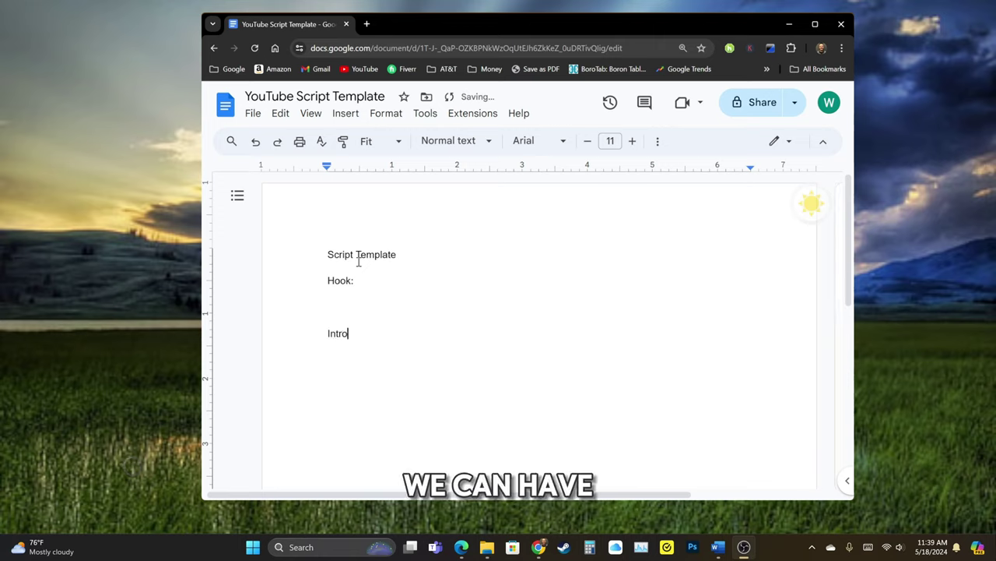
pyautogui.write('duction:')
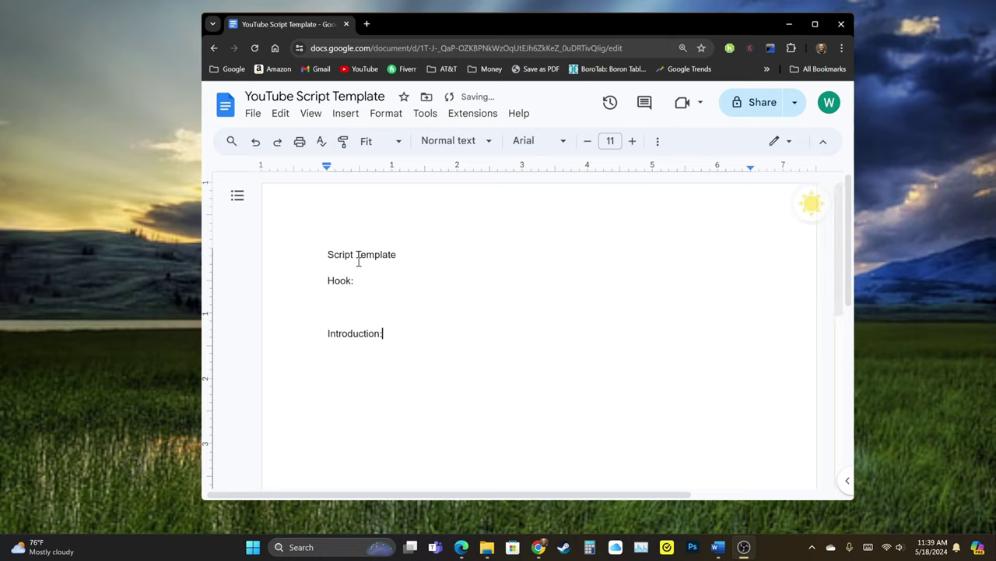
pyautogui.press('Return')
pyautogui.write('Co')
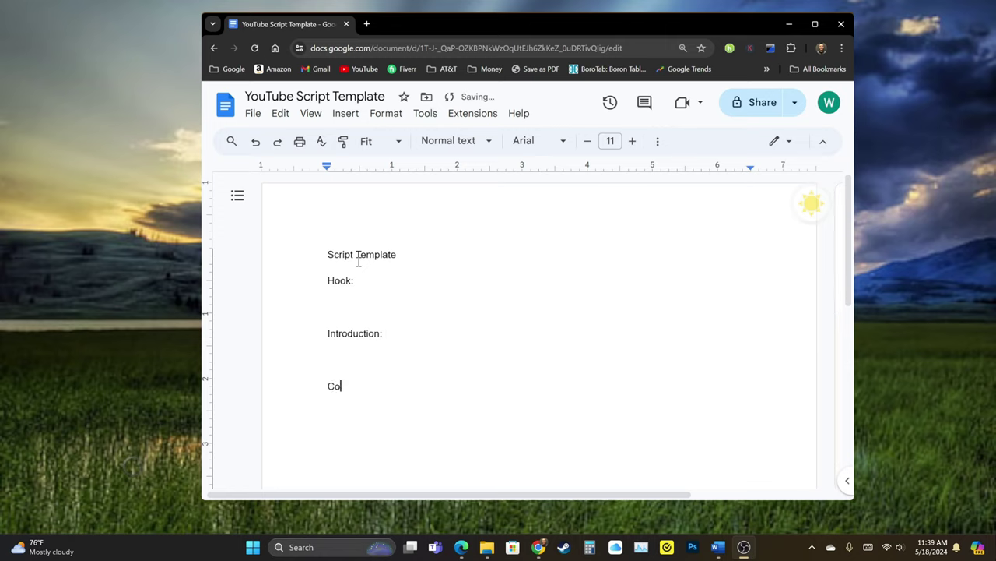
pyautogui.write('ntent Body')
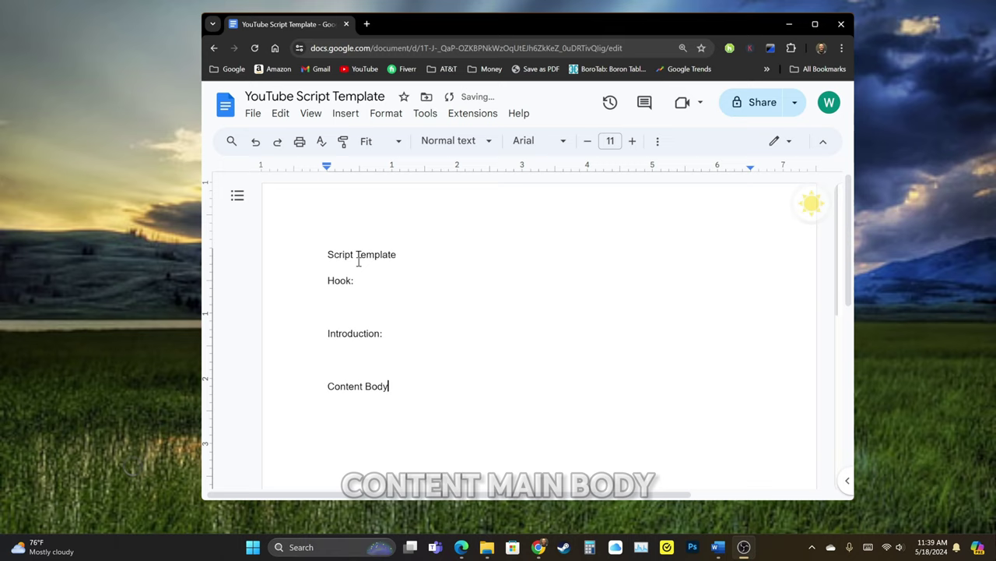
pyautogui.write(':')
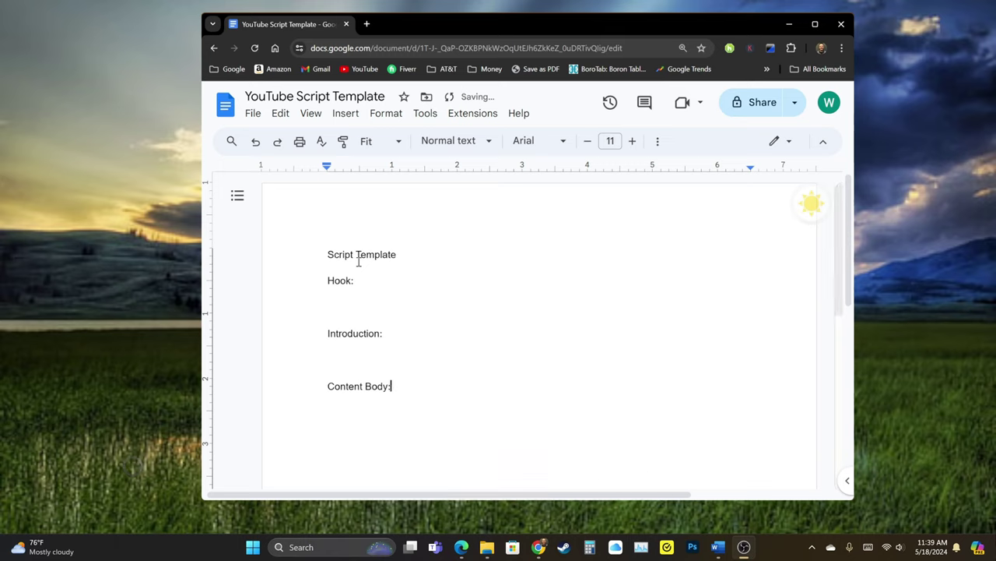
pyautogui.press('Return')
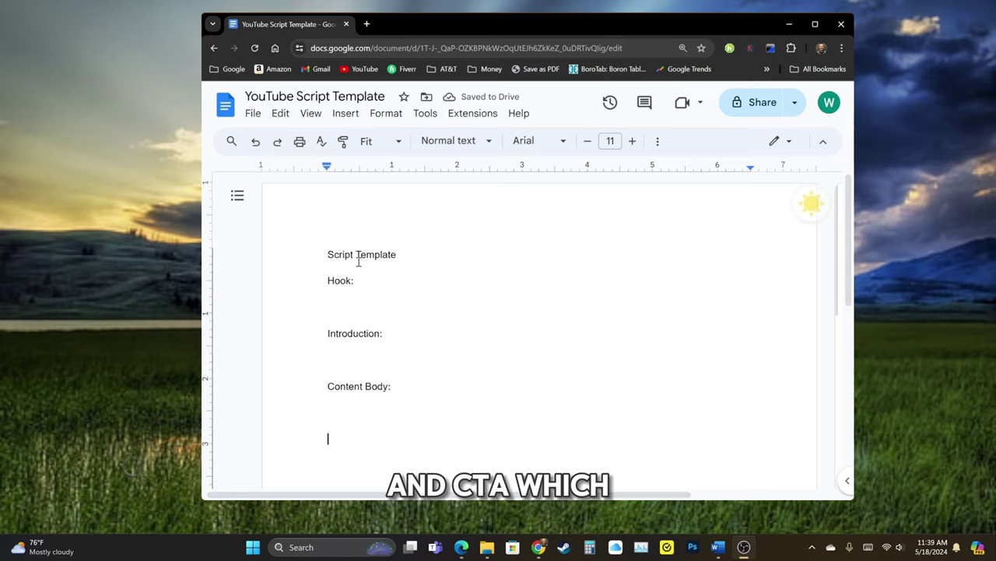
pyautogui.write('CT')
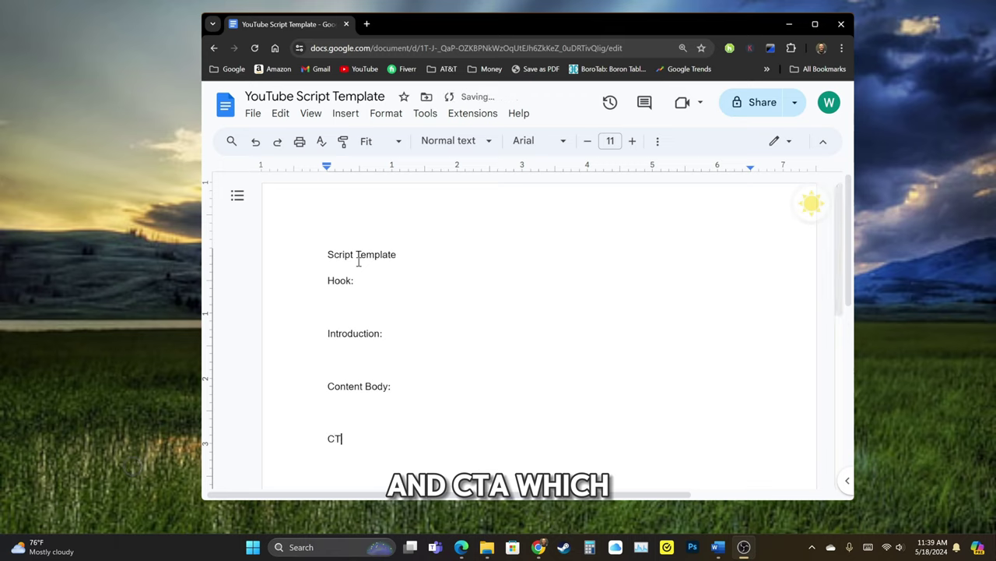
pyautogui.write('A (')
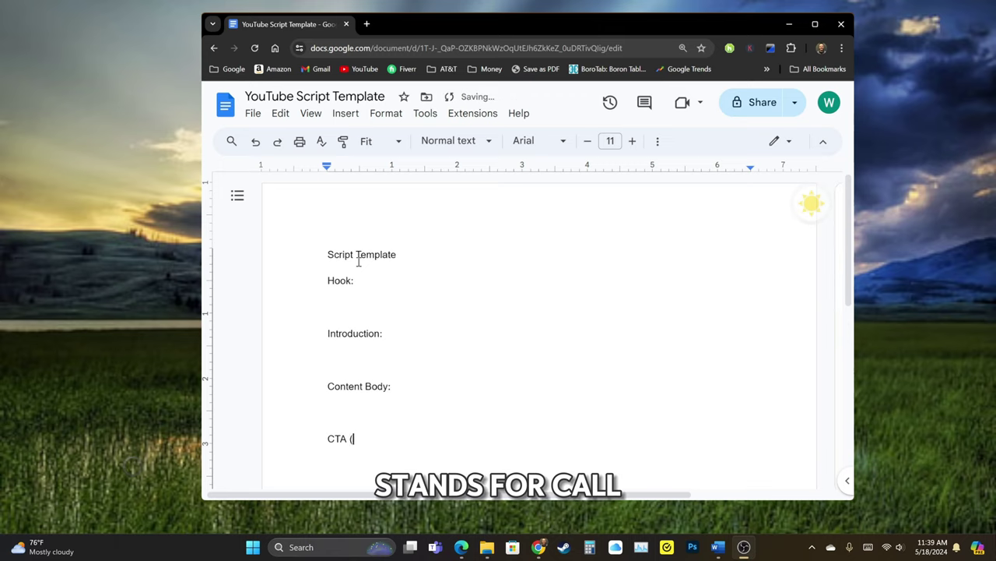
pyautogui.write('Call to Action')
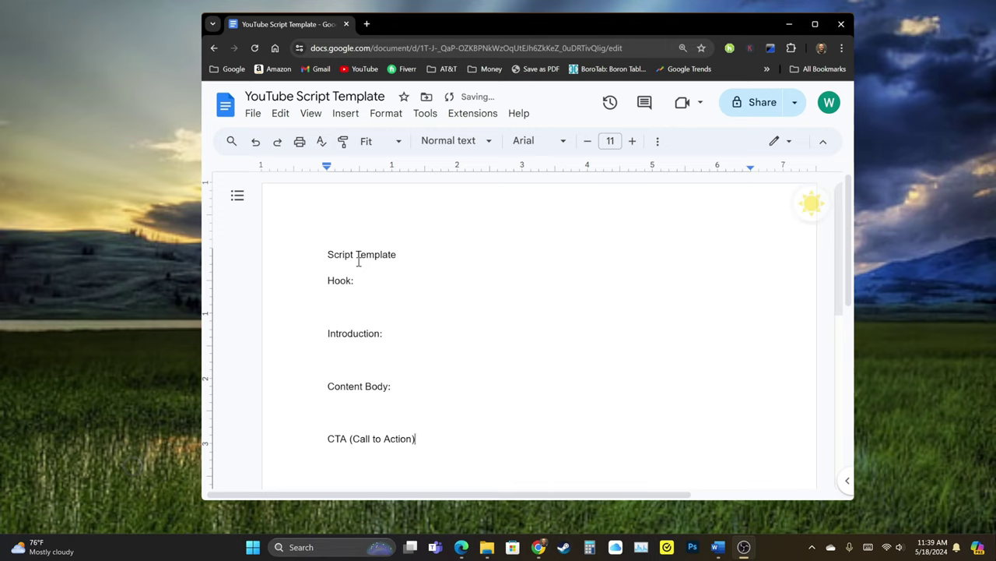
pyautogui.write('):')
# Step: Under Hook, write the opener 'In this video I will teach you how to.'
pyautogui.scroll(-3, 490, 305)
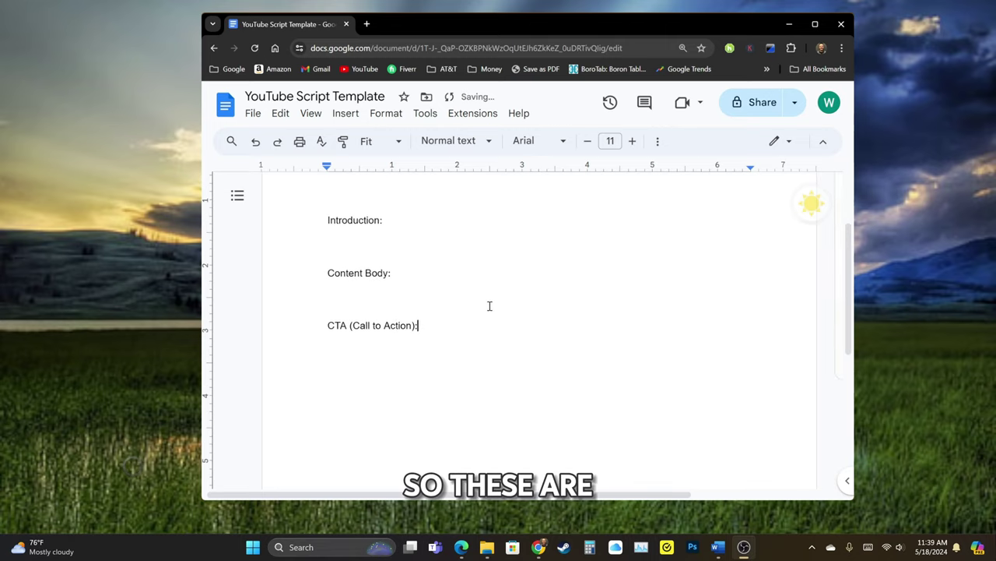
pyautogui.scroll(3, 487, 311)
pyautogui.scroll(-2, 485, 327)
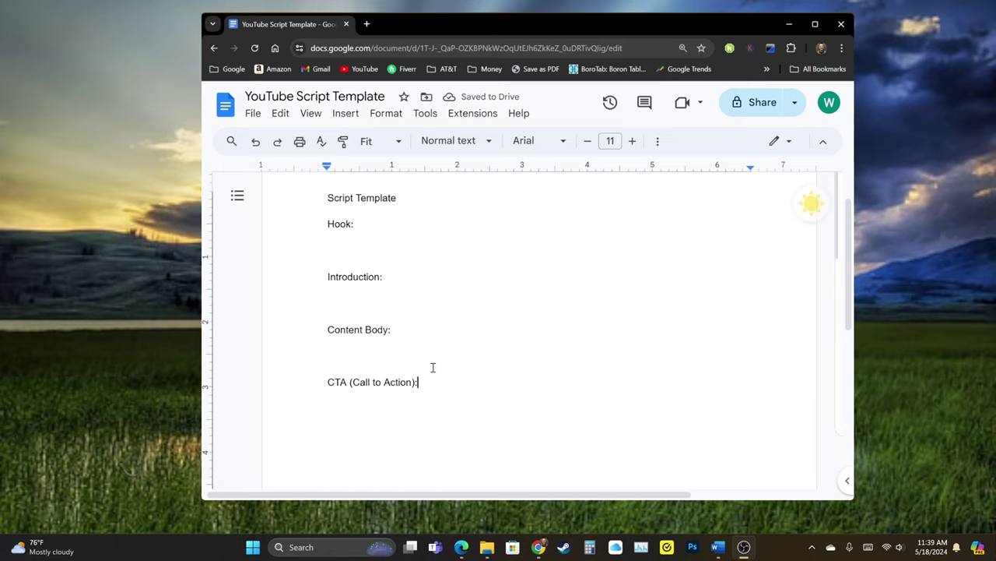
pyautogui.click(347, 242)
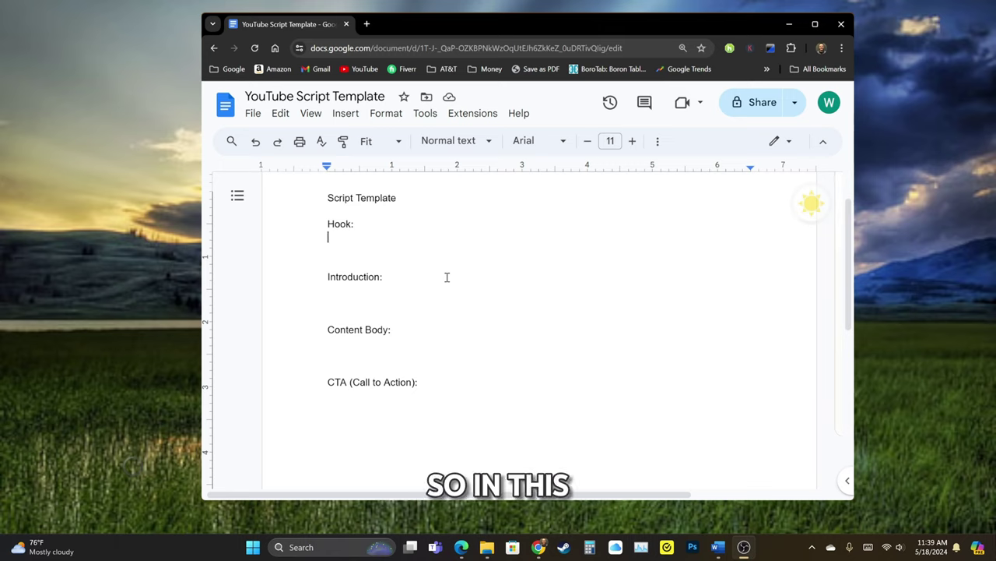
pyautogui.write('In this video')
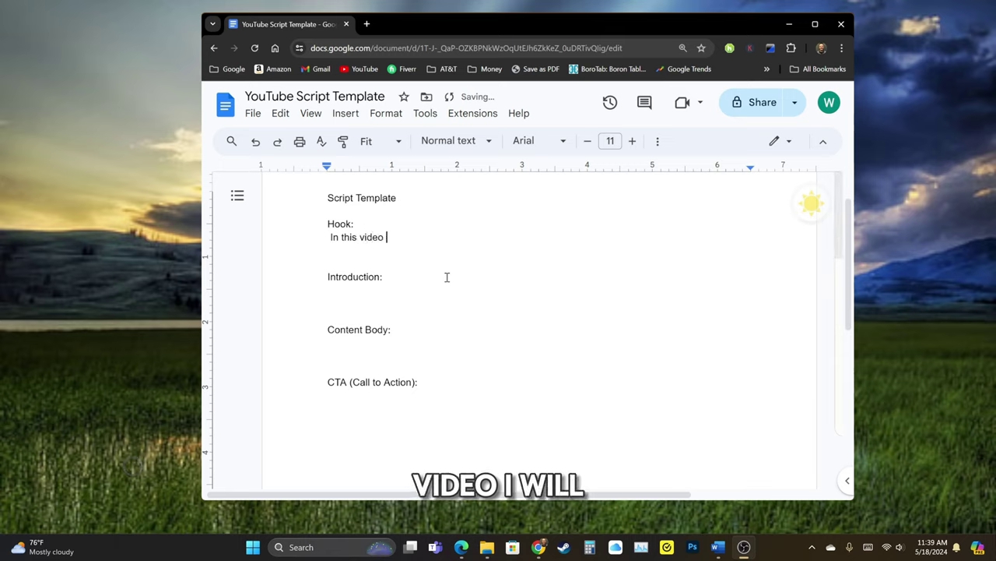
pyautogui.write(' I will teach ')
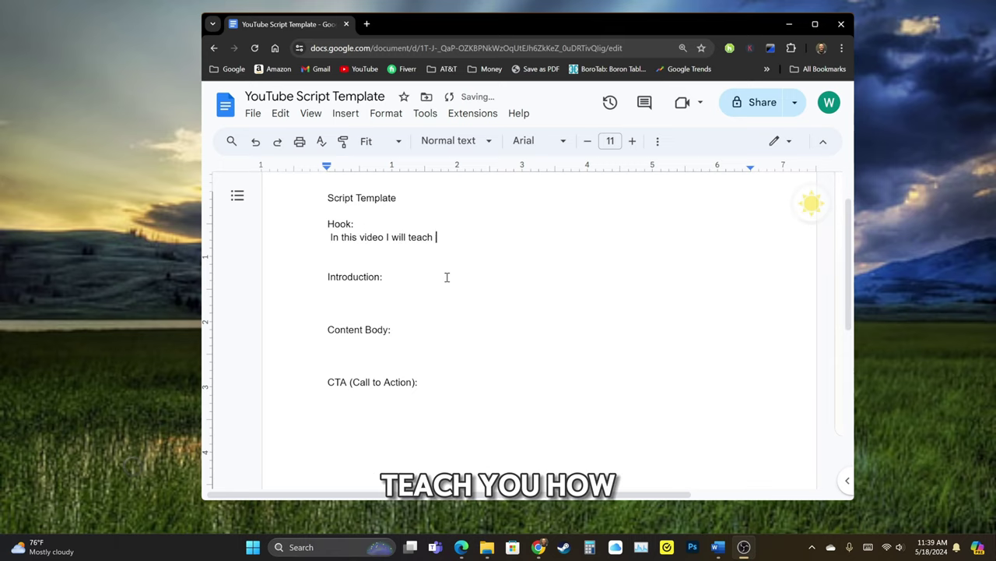
pyautogui.write('you how to...')
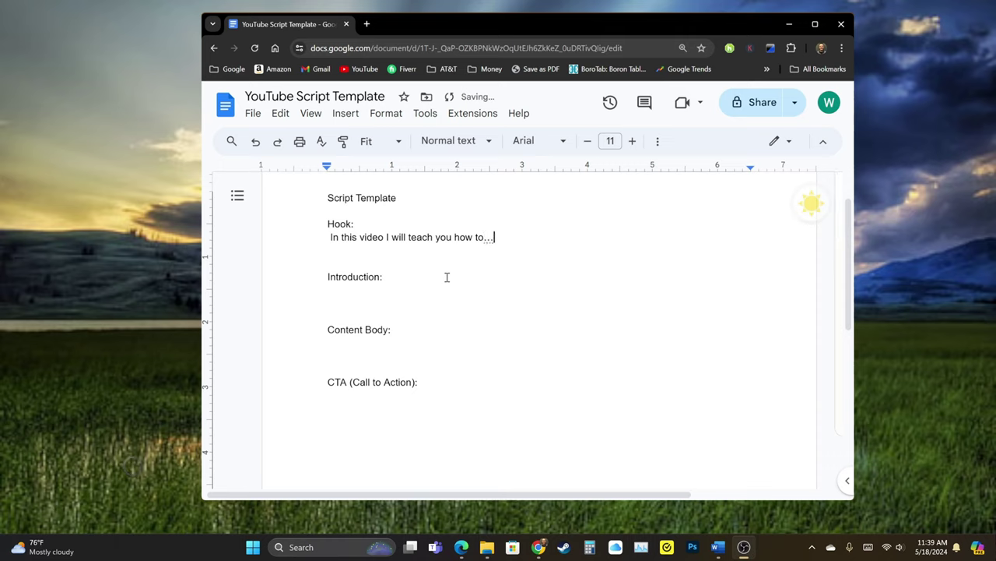
pyautogui.press('Return')
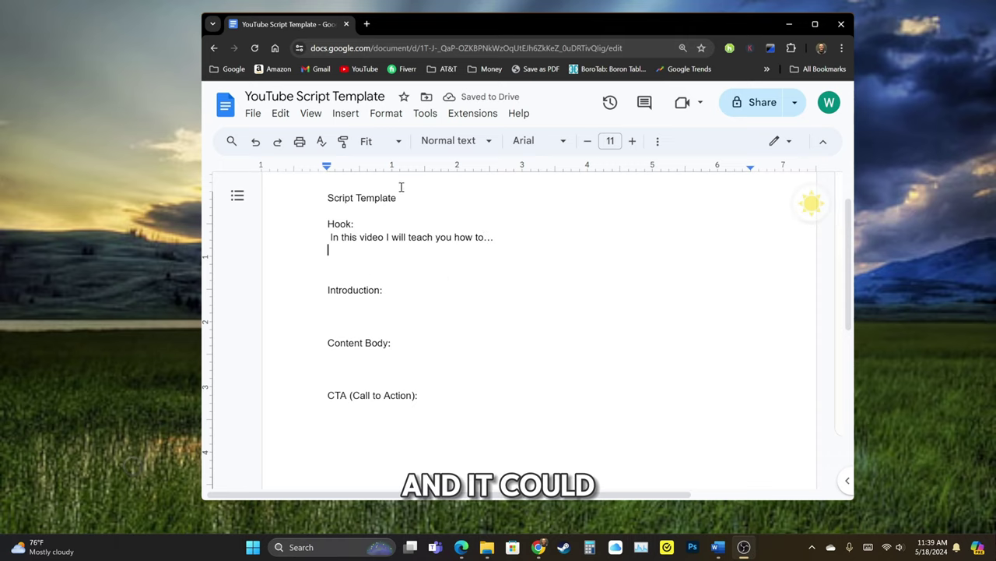
# Step: Add numbered points: overcome this problem, learn this particular thing, alleviate this pain
pyautogui.click(491, 242)
pyautogui.press('Return')
pyautogui.write('1)')
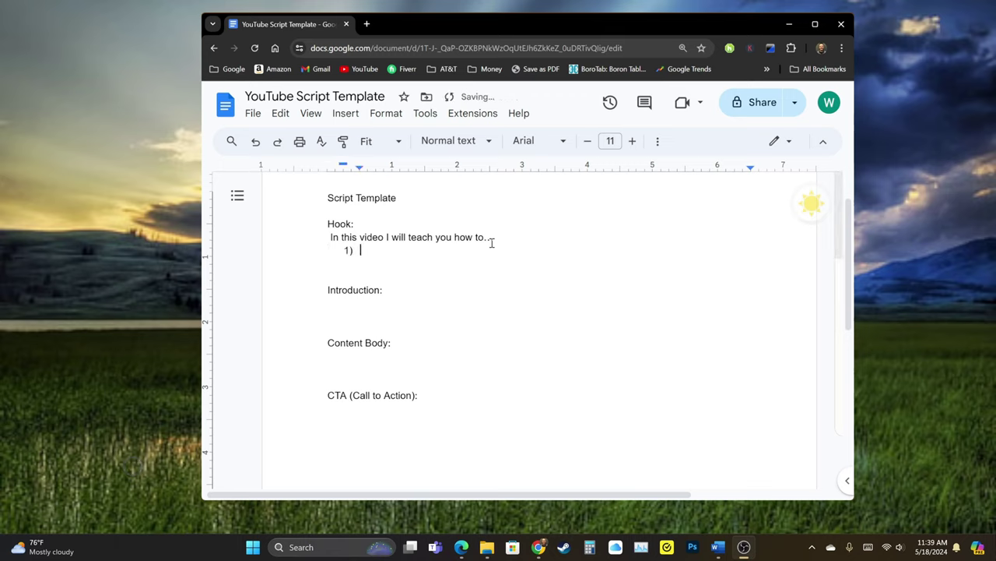
pyautogui.write(' overcome ')
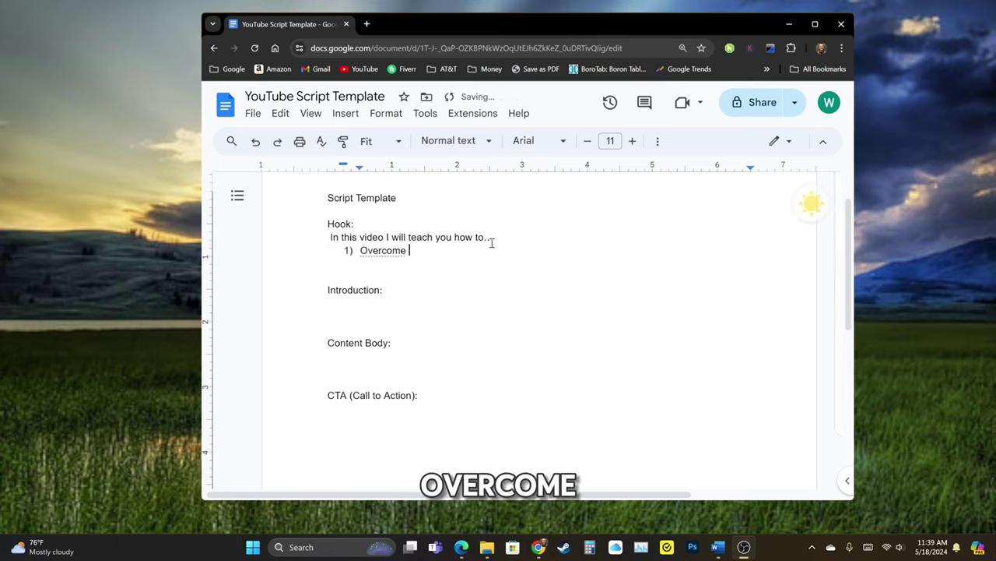
pyautogui.write('this pr')
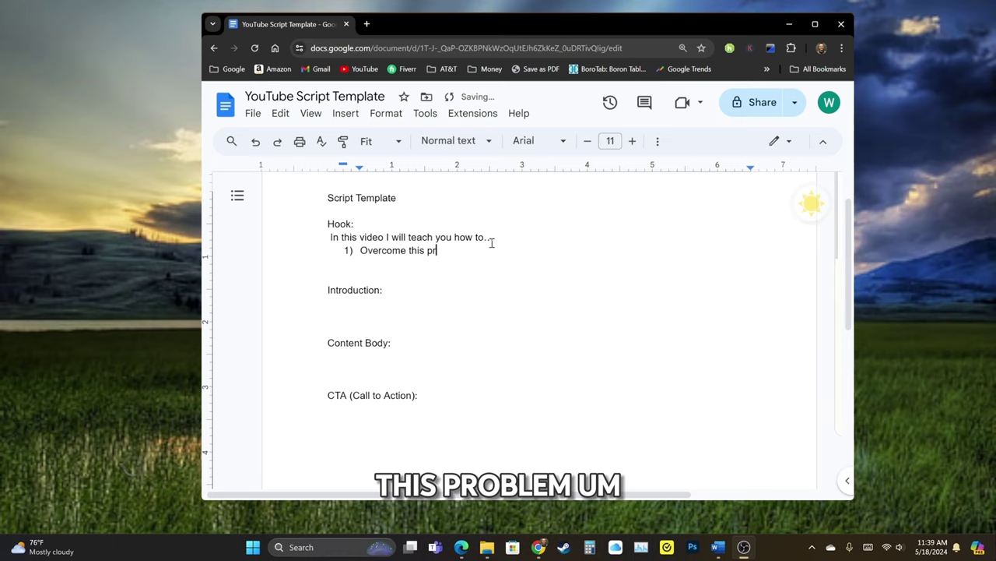
pyautogui.write('oblem')
pyautogui.press('Return')
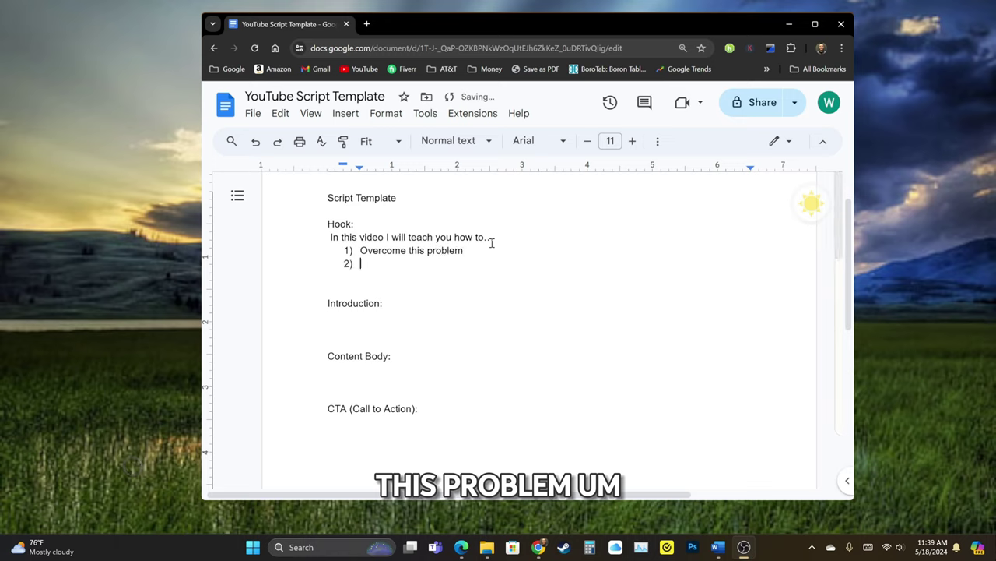
pyautogui.write('le')
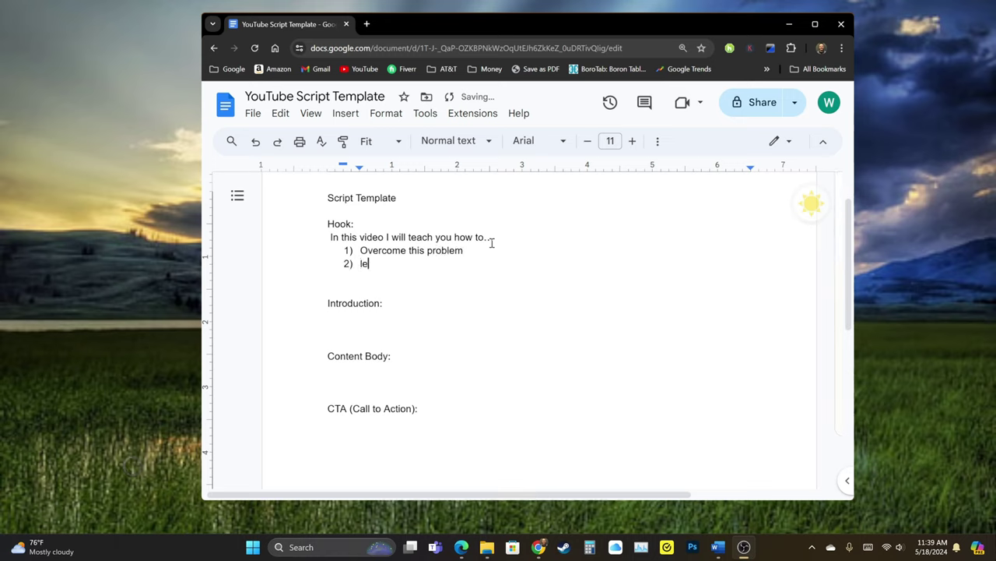
pyautogui.write('arn this ')
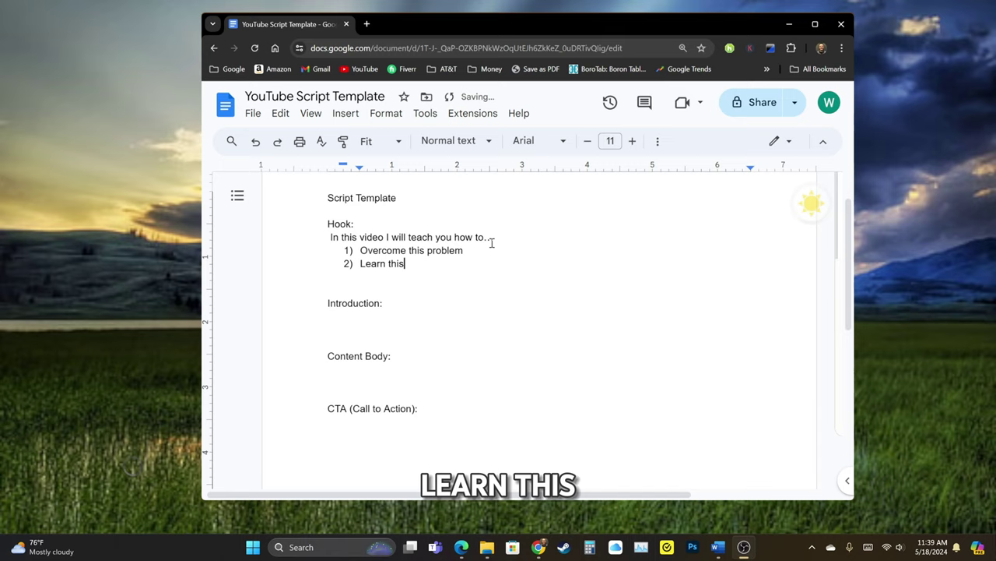
pyautogui.write('particular thing')
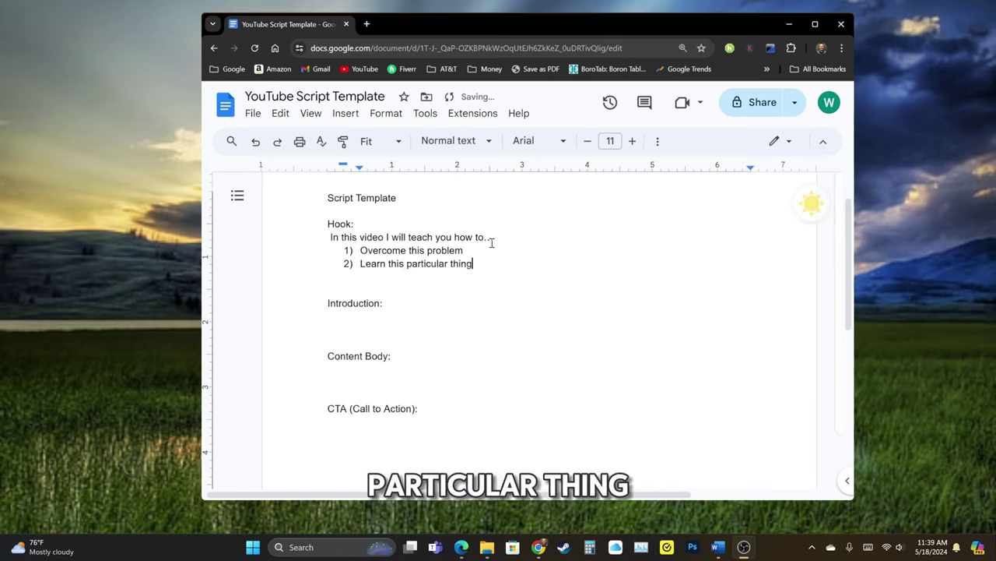
pyautogui.press('Return')
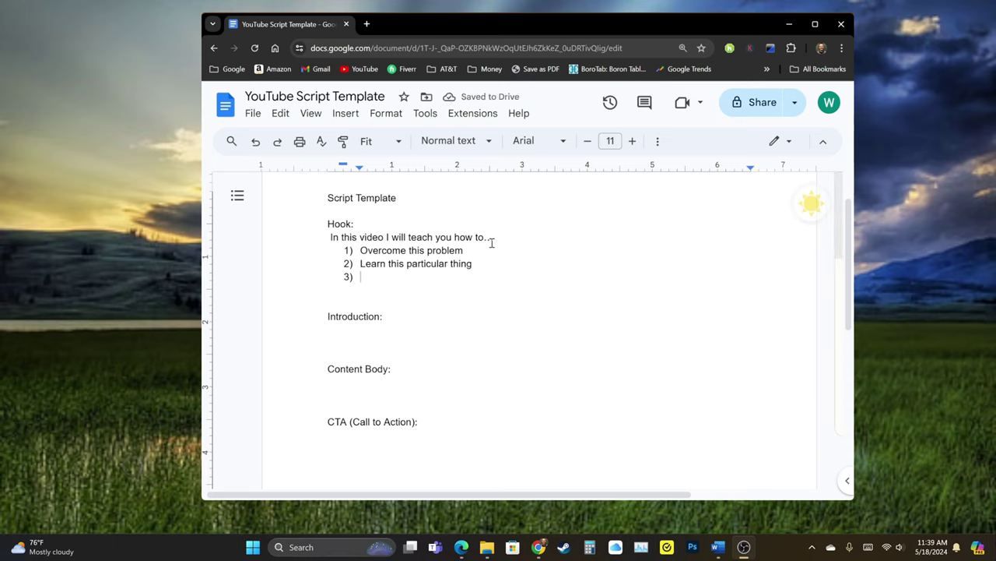
pyautogui.write('alleviate')
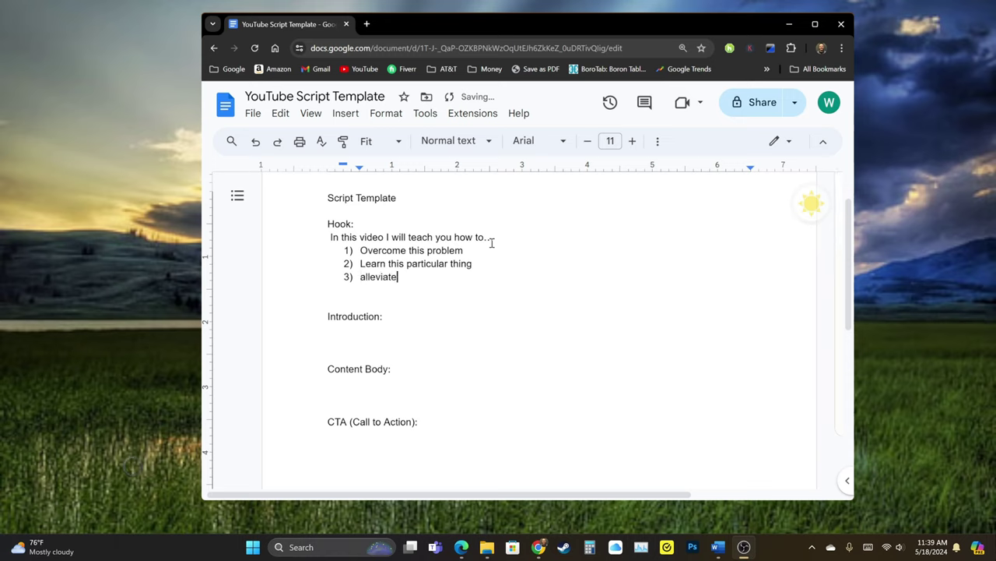
pyautogui.write(' this pain')
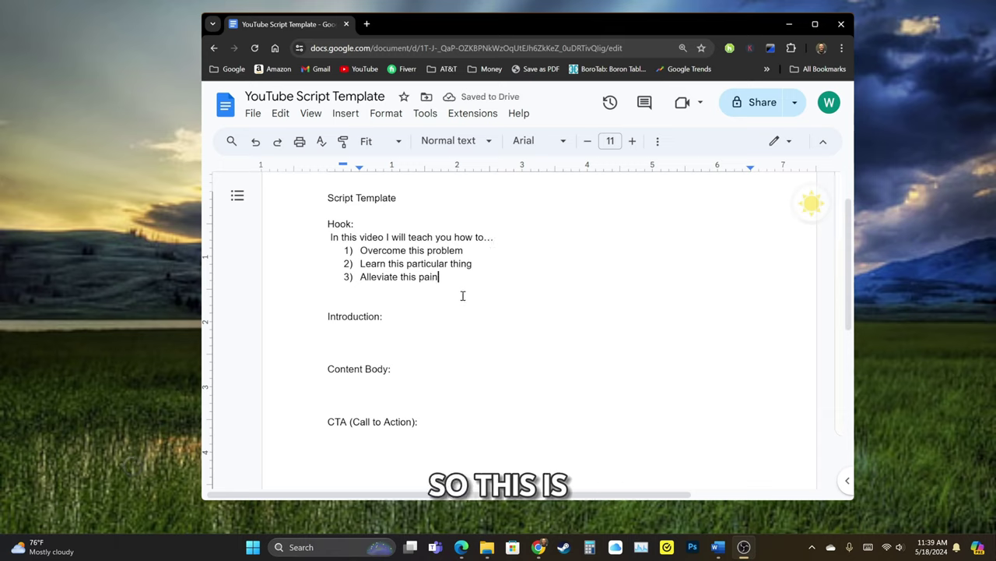
pyautogui.moveTo(463, 296); pyautogui.dragTo(400, 278)
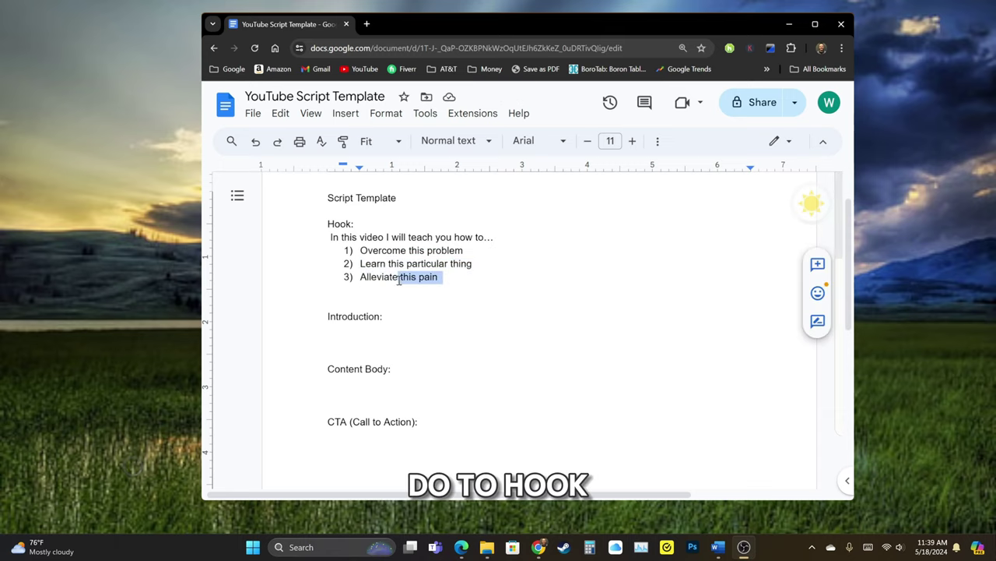
# Step: Under Introduction, type a greeting with the host's name and 'my channel is all about STUFF'
pyautogui.click(418, 340)
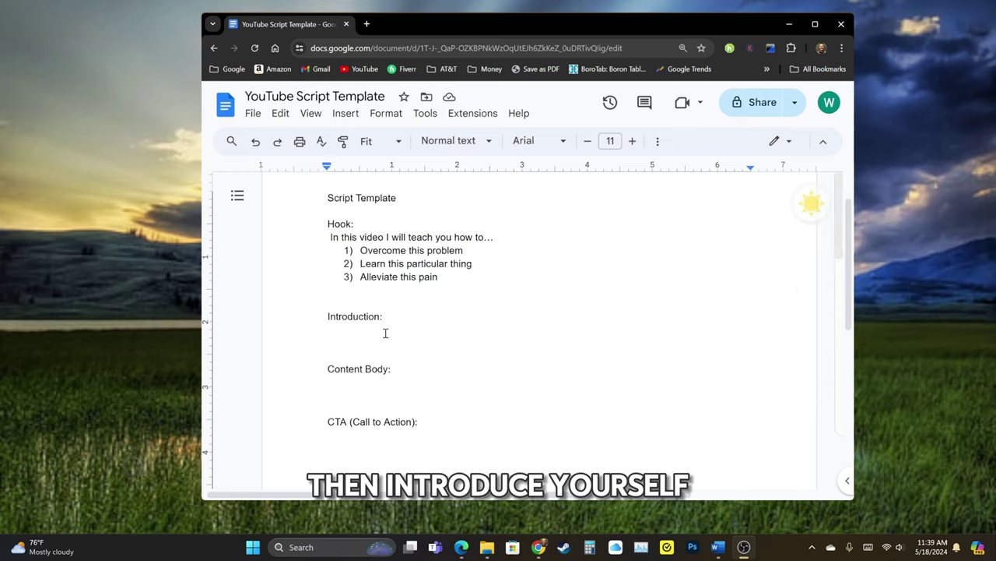
pyautogui.press('Return')
pyautogui.write('H')
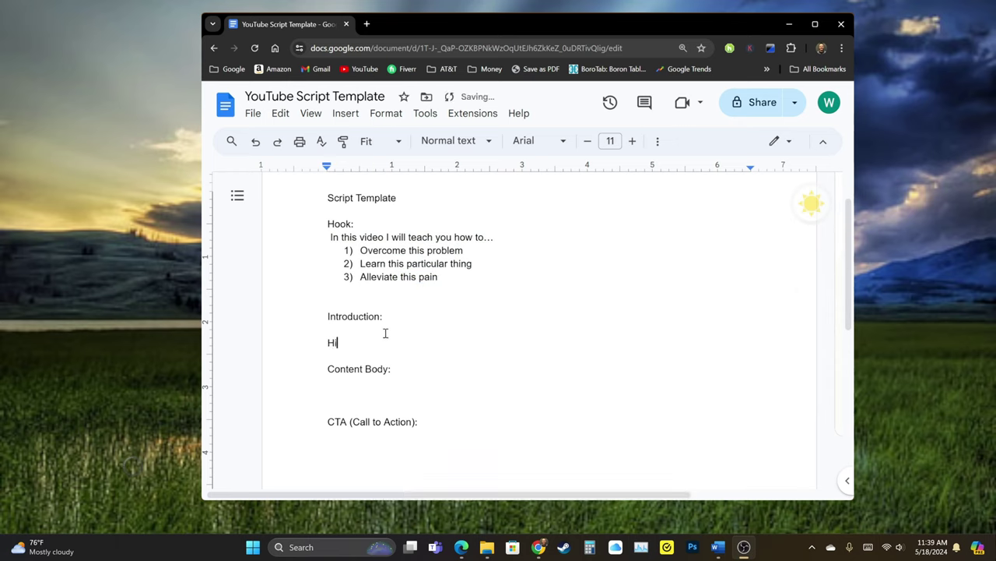
pyautogui.write('i! If we')
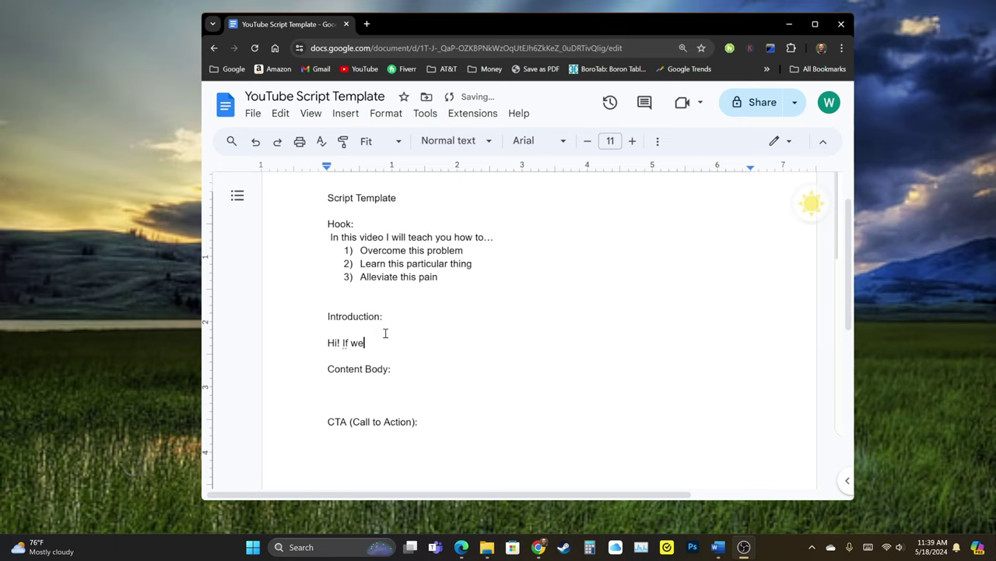
pyautogui.write("'re just meeting")
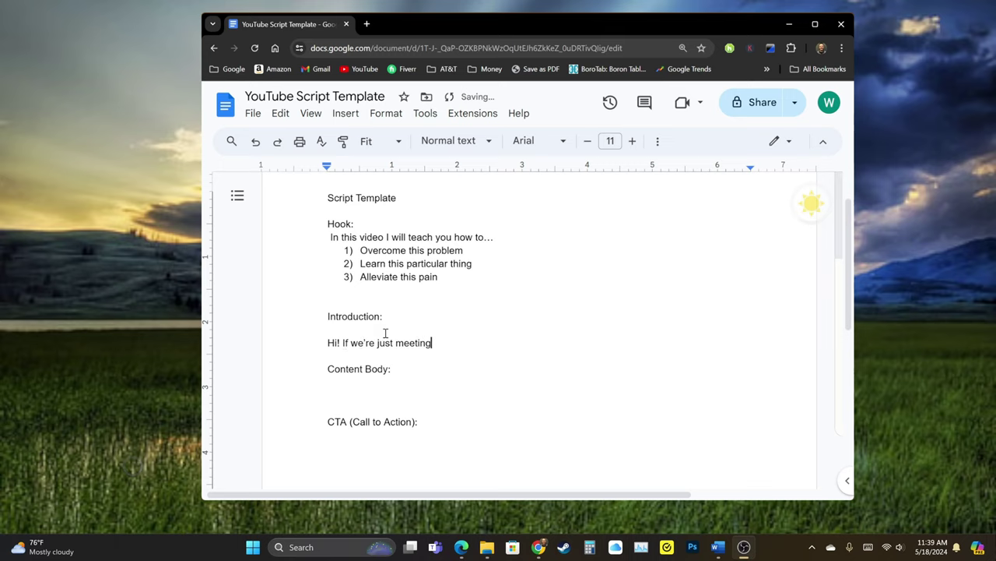
pyautogui.write(', my ')
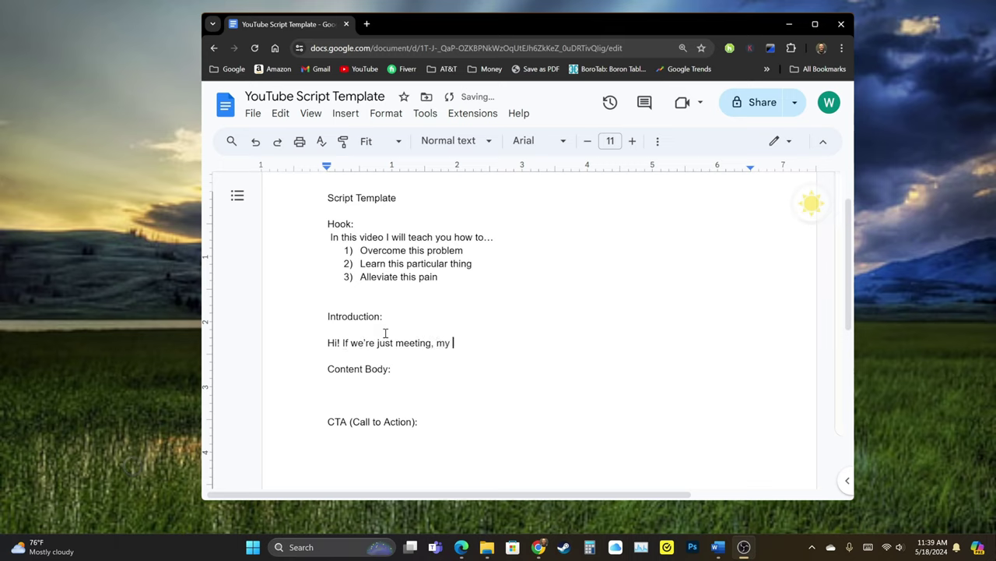
pyautogui.write('name is BOB')
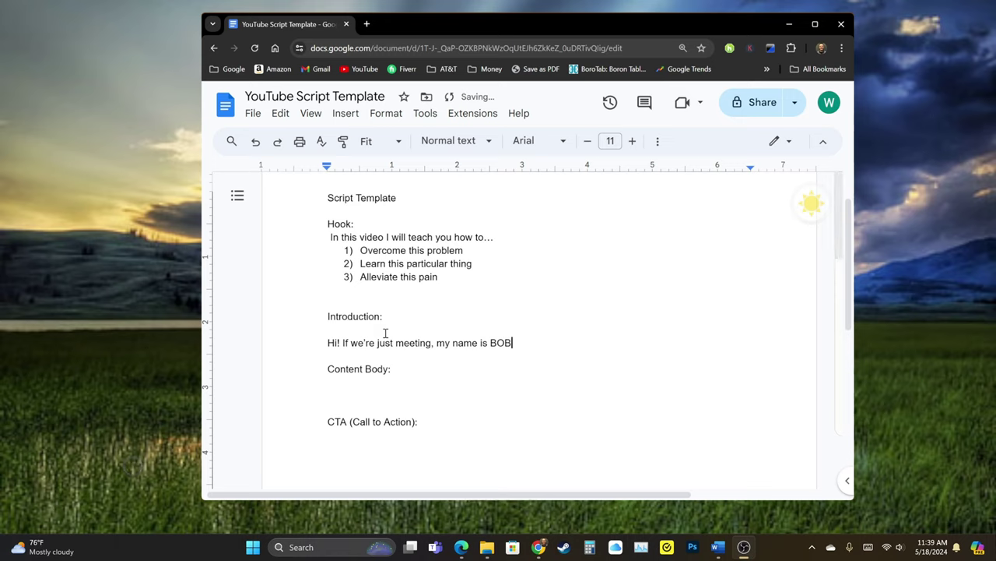
pyautogui.write(' and my')
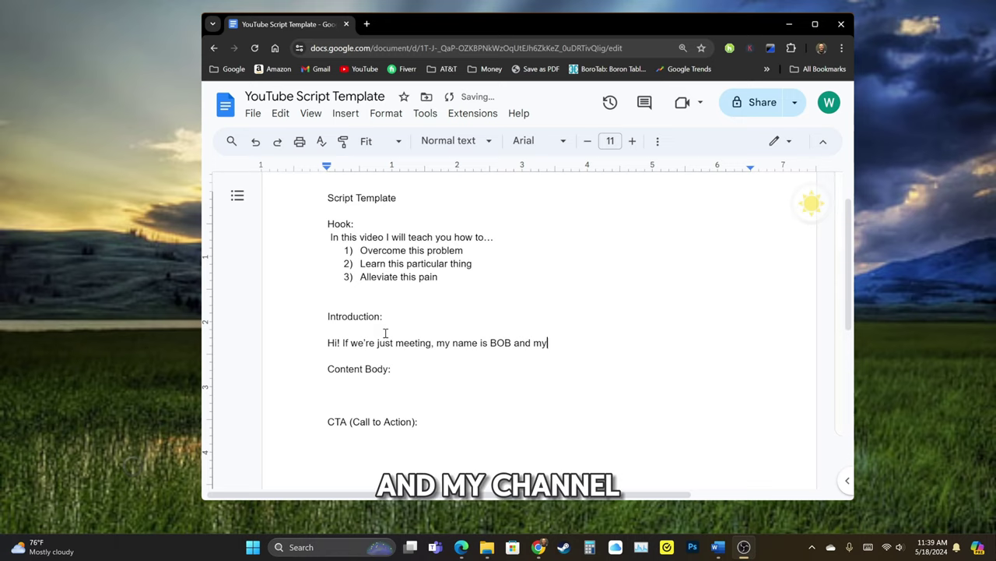
pyautogui.write(' channel is al')
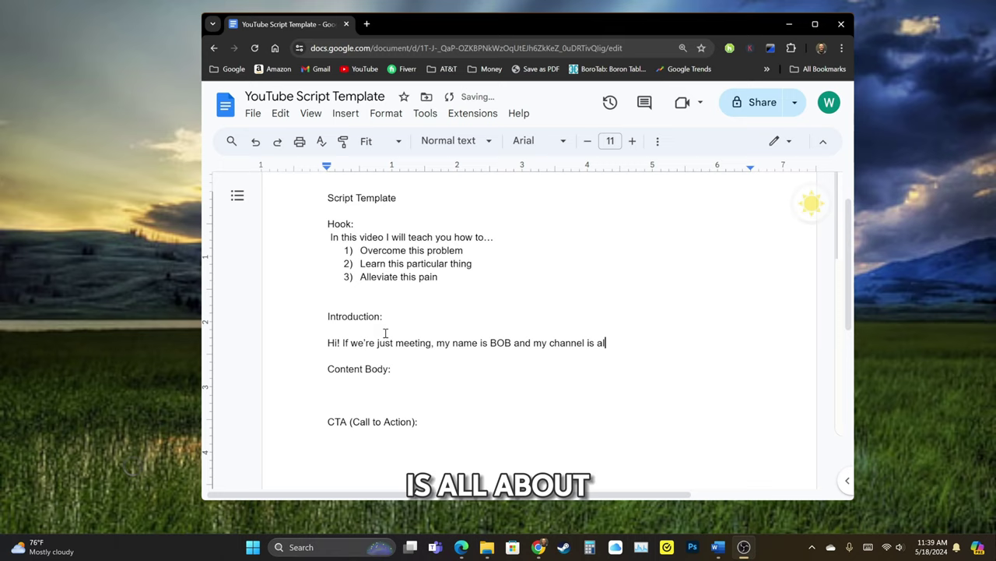
pyautogui.write('l about STF')
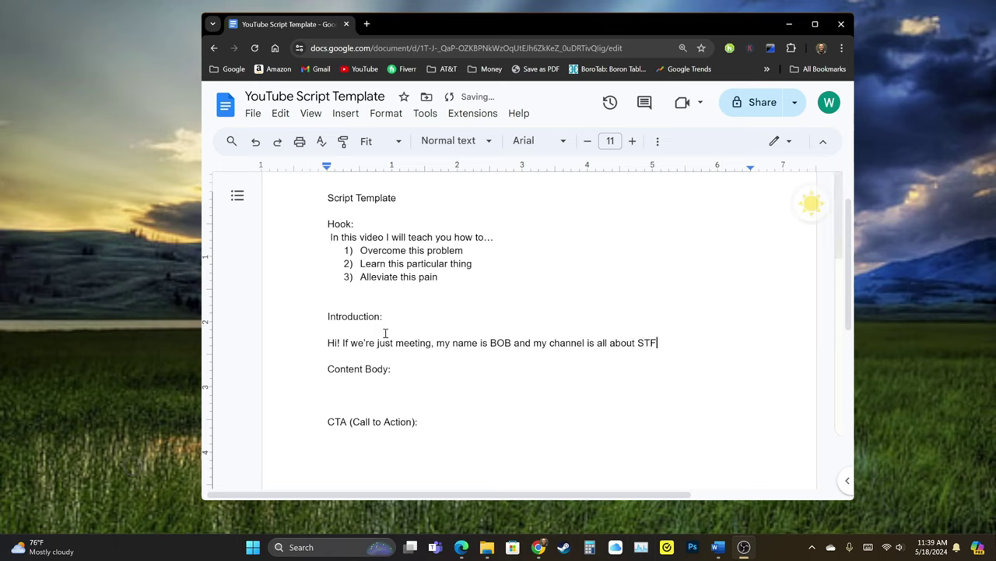
pyautogui.press('BackSpace')
pyautogui.write('UFF.')
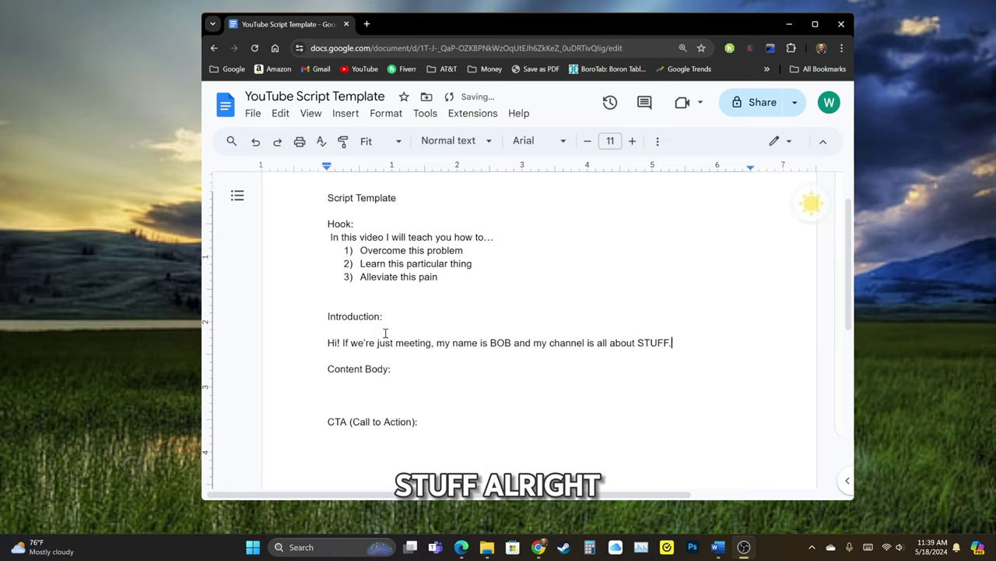
pyautogui.scroll(-1, 545, 319)
# Step: Under Content Body, add the lines 'Thing 1:', 'Thing 2:' and 'Thing 3'
pyautogui.click(418, 335)
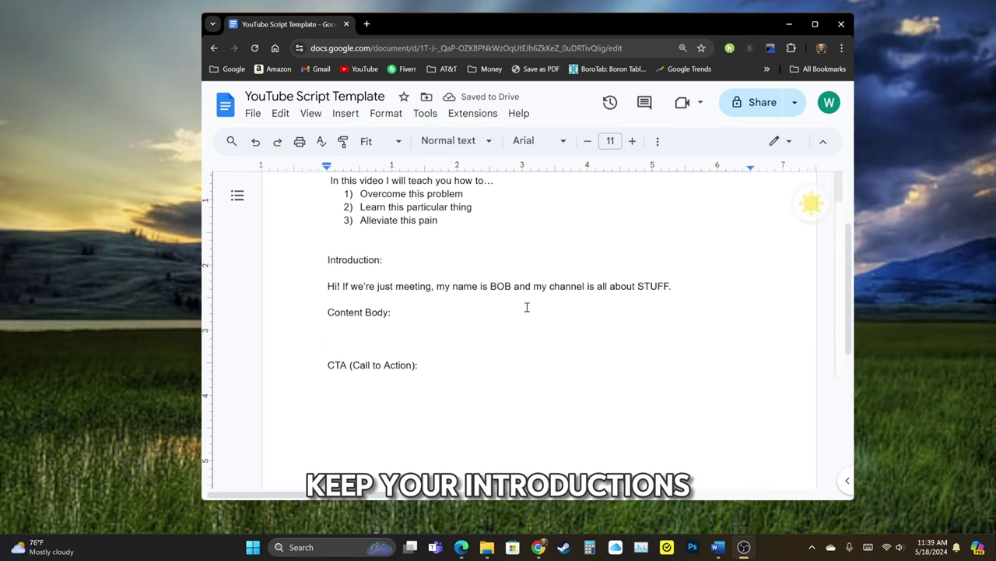
pyautogui.doubleClick(361, 328)
pyautogui.click(360, 331)
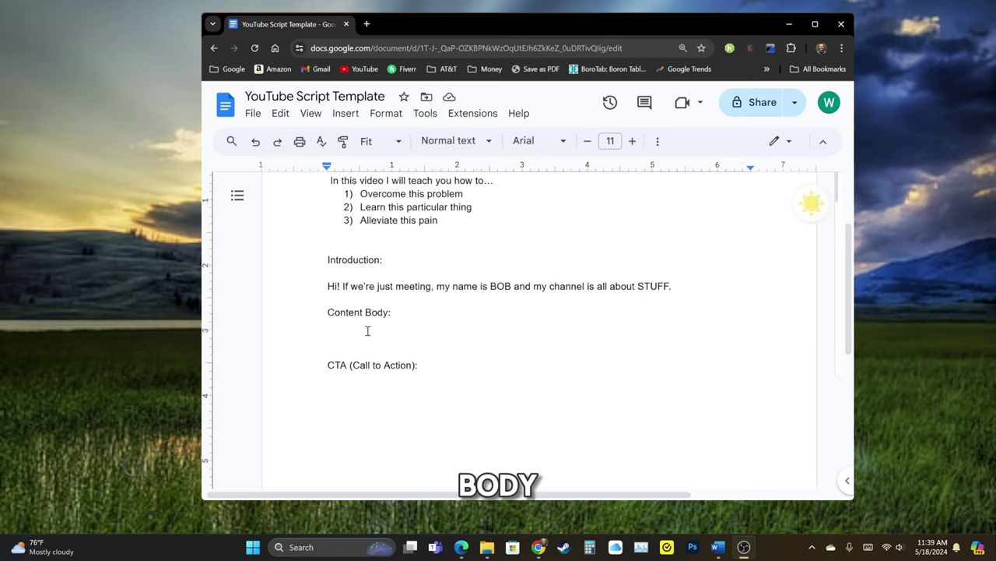
pyautogui.press('Return')
pyautogui.write('Thing ')
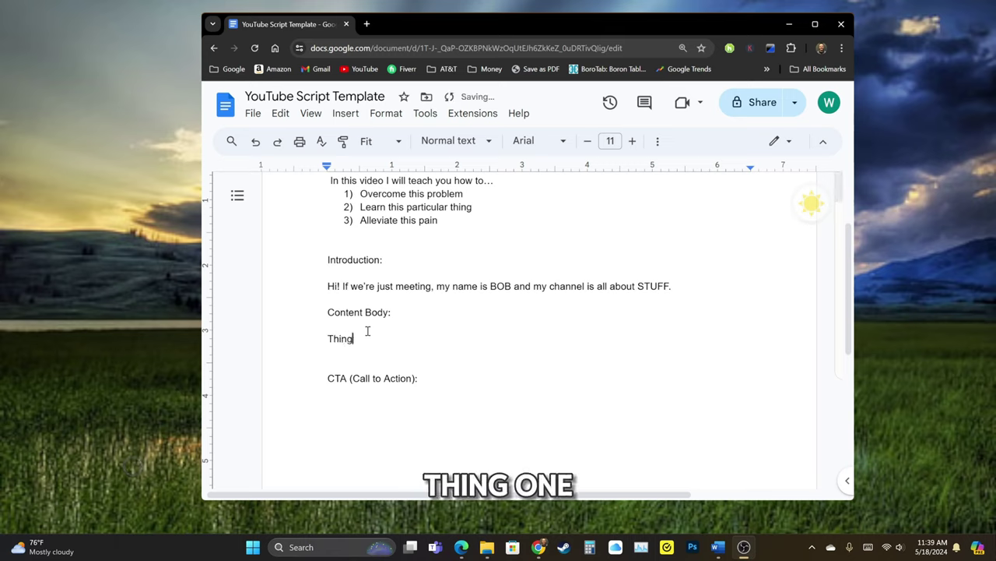
pyautogui.write('1:')
pyautogui.press('Return')
pyautogui.press('Return')
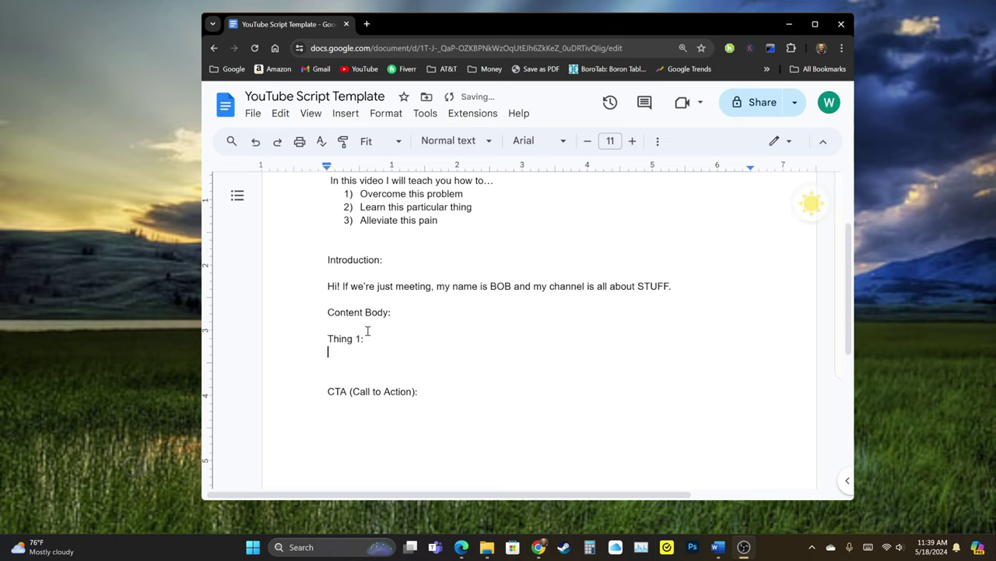
pyautogui.write('Thing 2:')
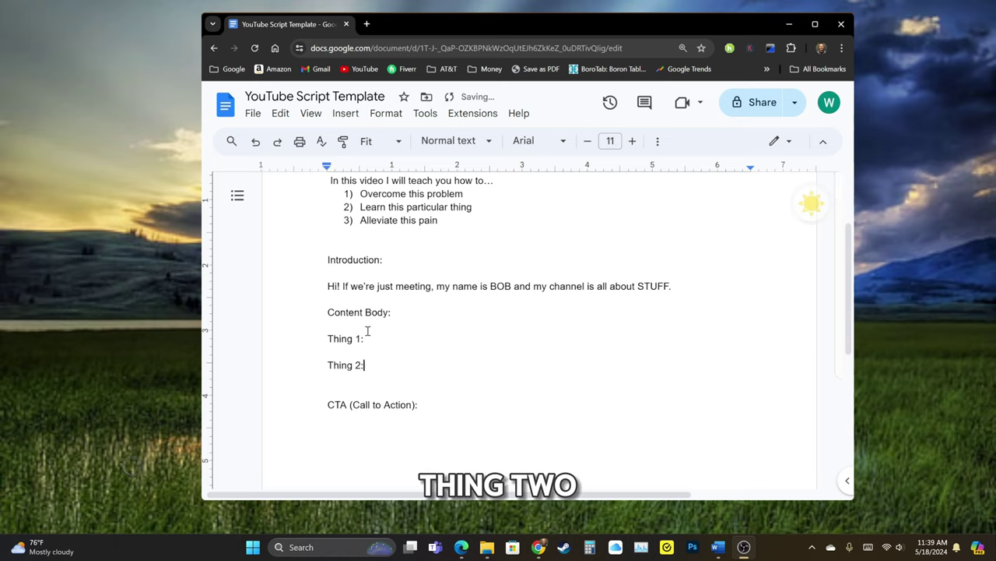
pyautogui.press('Return')
pyautogui.press('Return')
pyautogui.write('Thi')
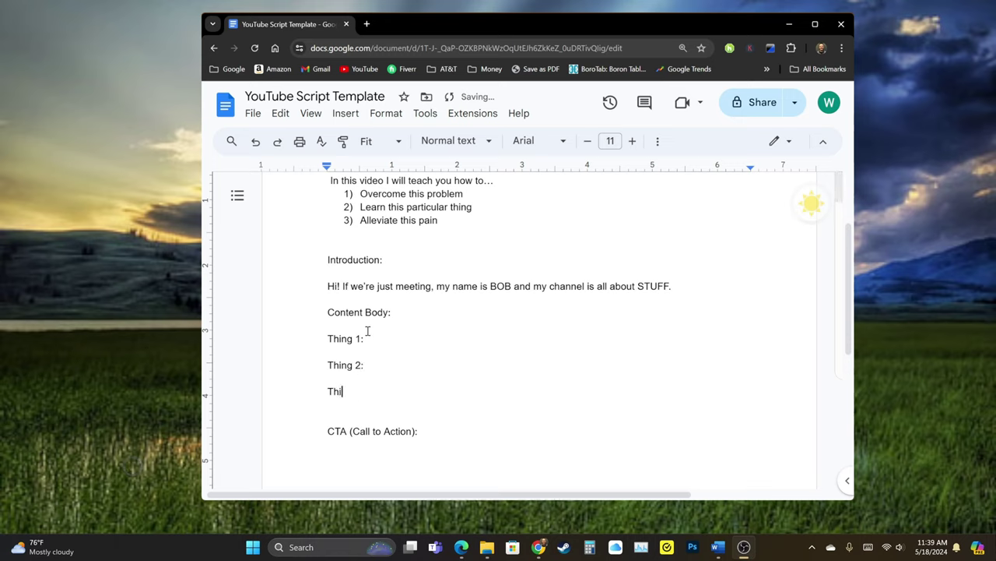
pyautogui.write('ng 3:')
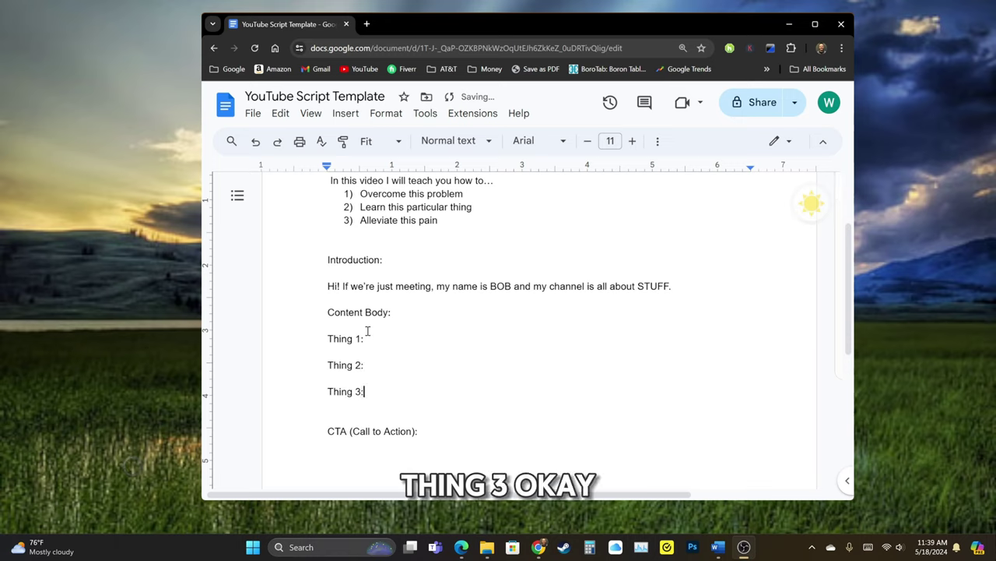
pyautogui.scroll(-1, 450, 350)
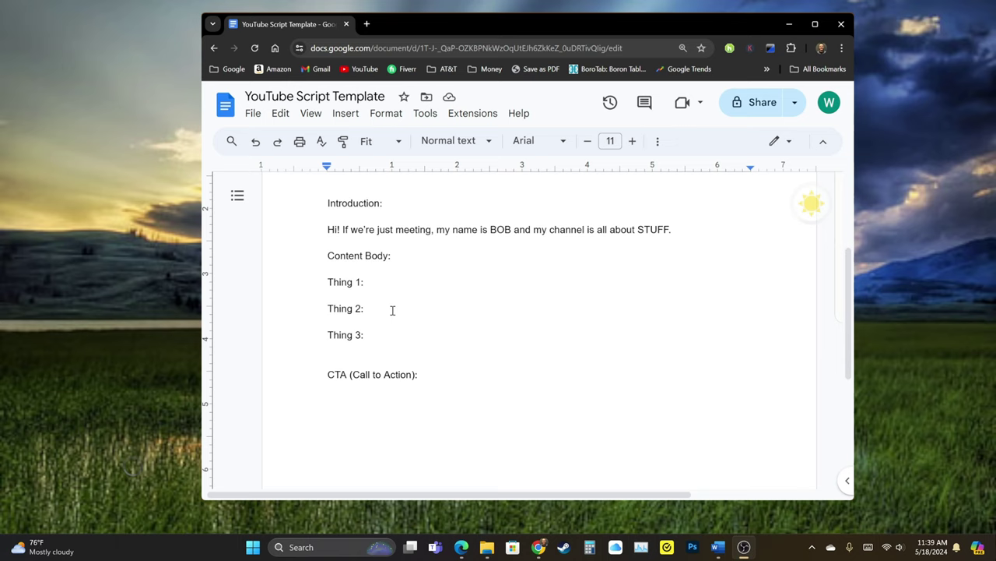
pyautogui.moveTo(327, 282); pyautogui.dragTo(392, 337)
# Step: Under the CTA heading, type the 'LIKE this video' and 'don't forget to subscribe' line
pyautogui.click(393, 337)
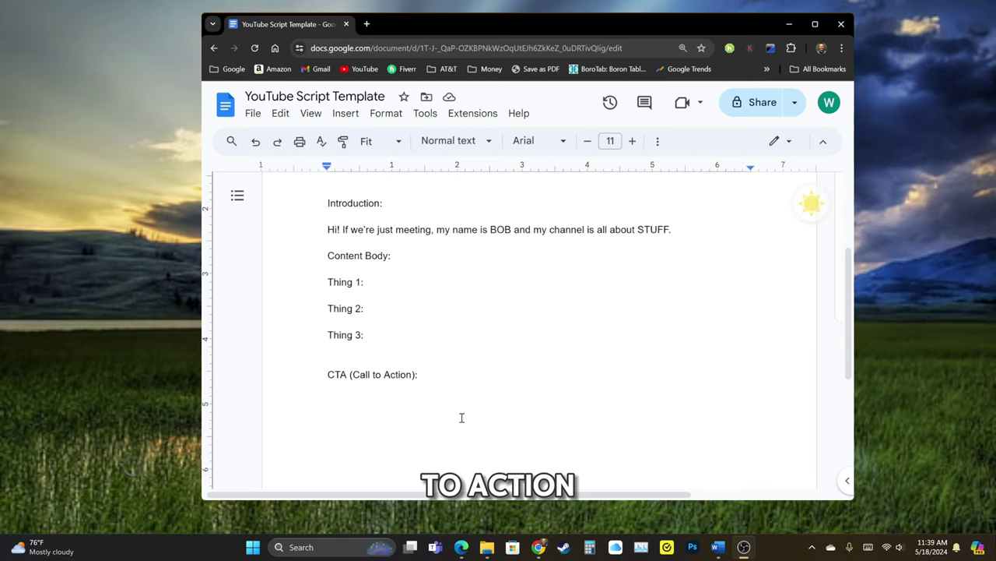
pyautogui.press('Return')
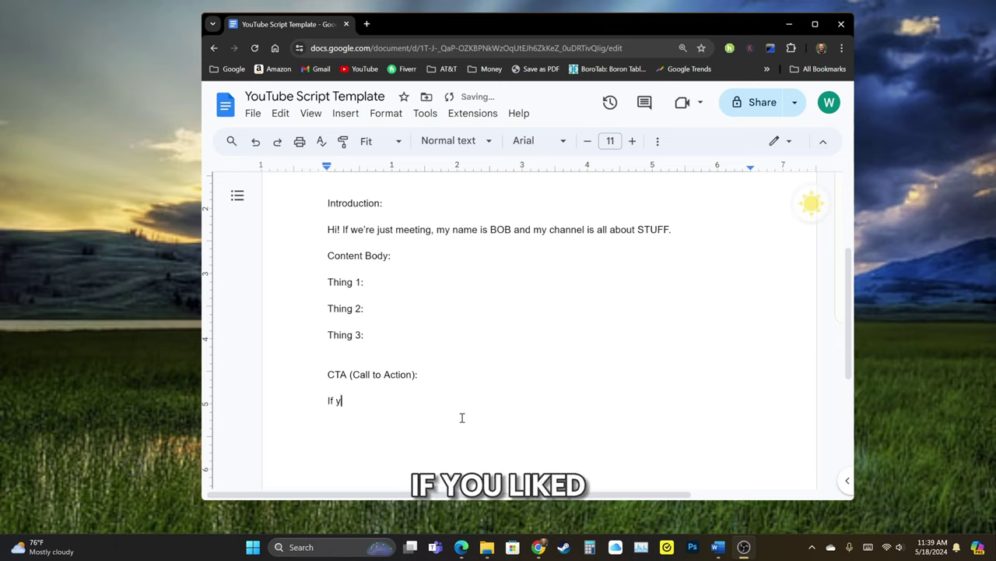
pyautogui.write('ou like')
pyautogui.write('d this vide')
pyautogui.write('o?')
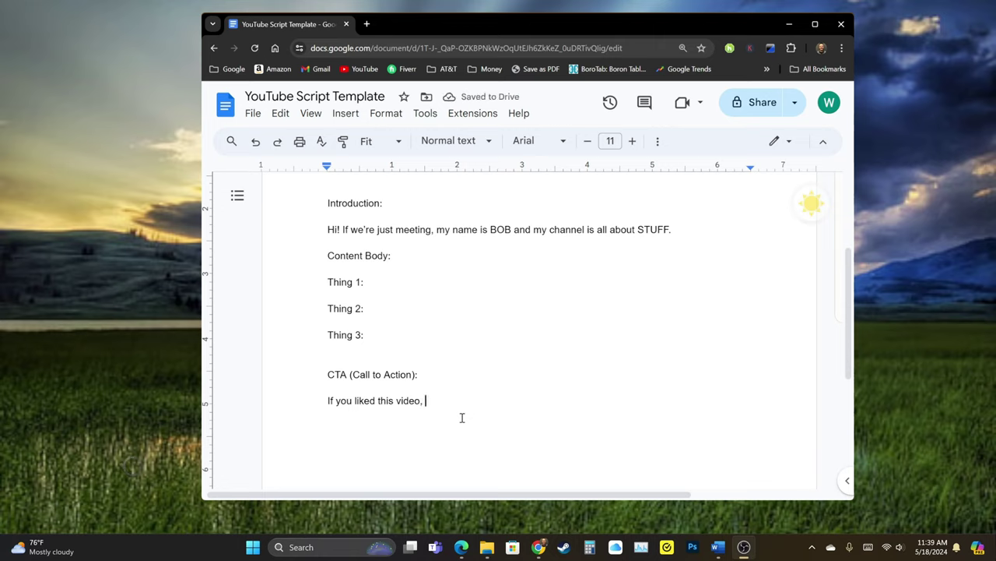
pyautogui.write(' then')
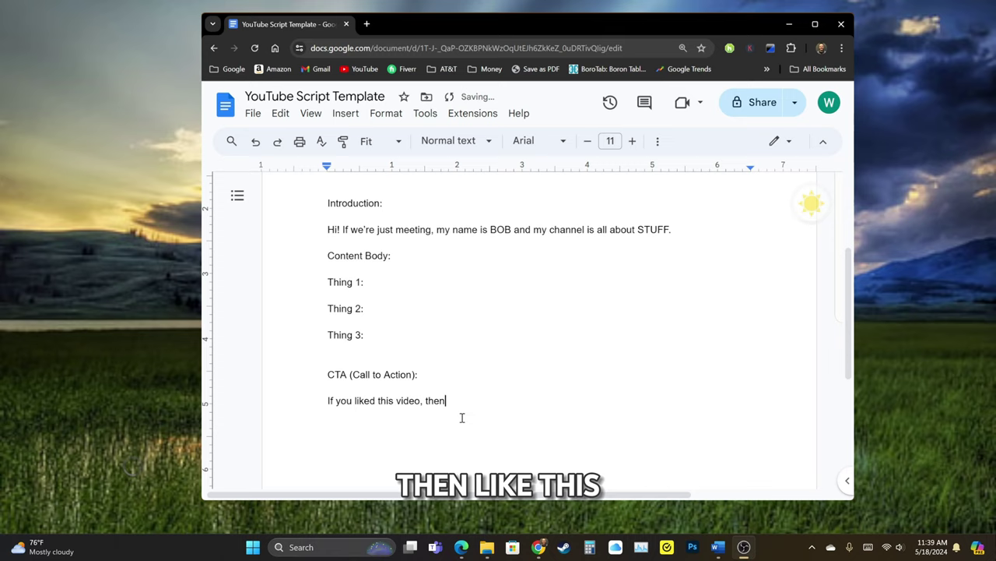
pyautogui.write(' LIKE this video!')
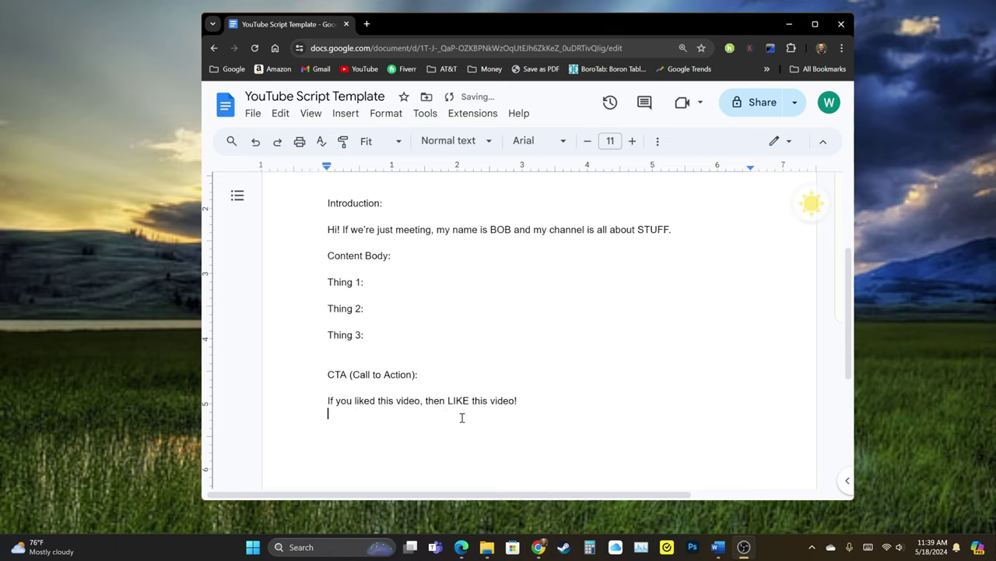
pyautogui.write('f you')
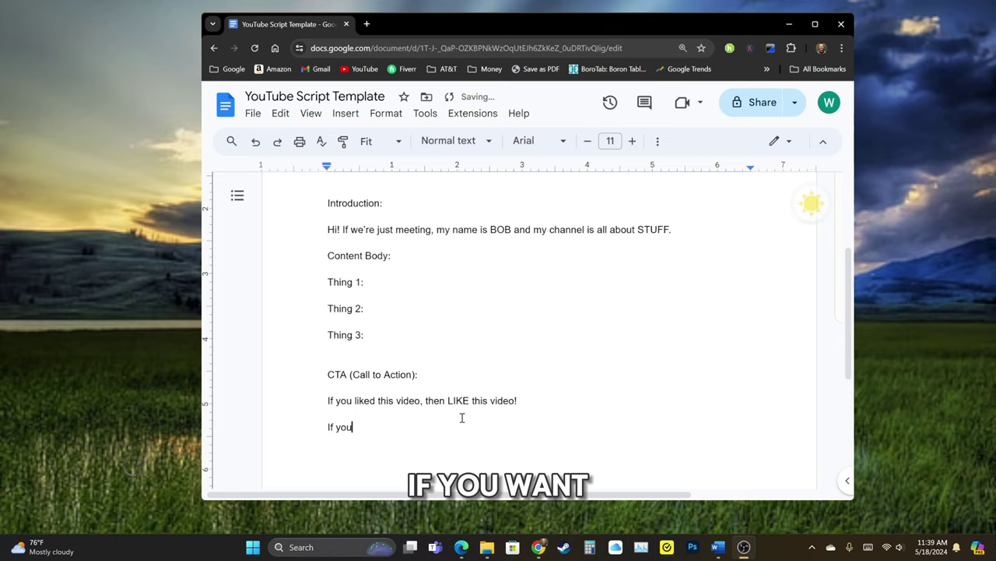
pyautogui.write(' want t')
pyautogui.press('BackSpace')
pyautogui.write('m')
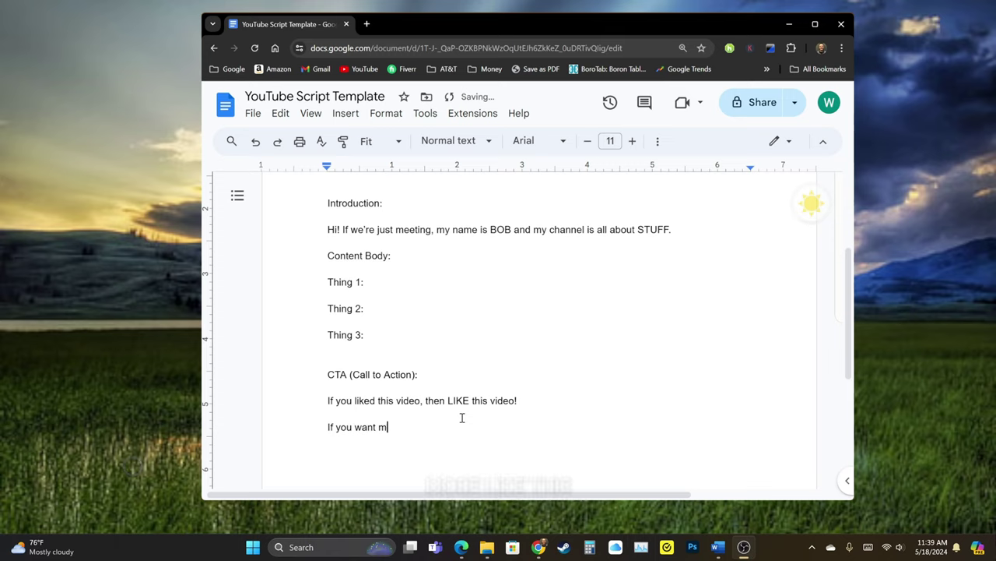
pyautogui.write('ore like this,')
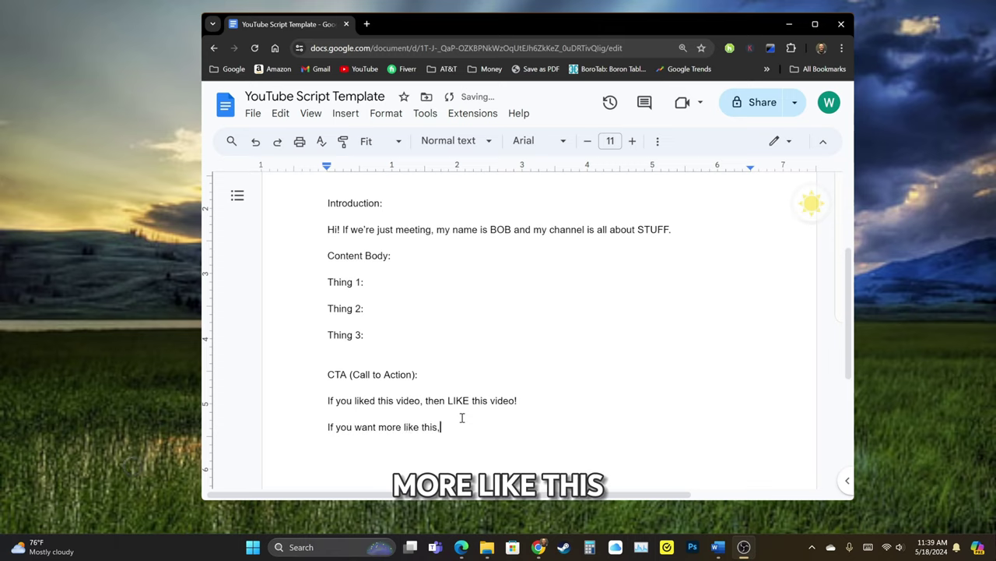
pyautogui.write(" don't forget s")
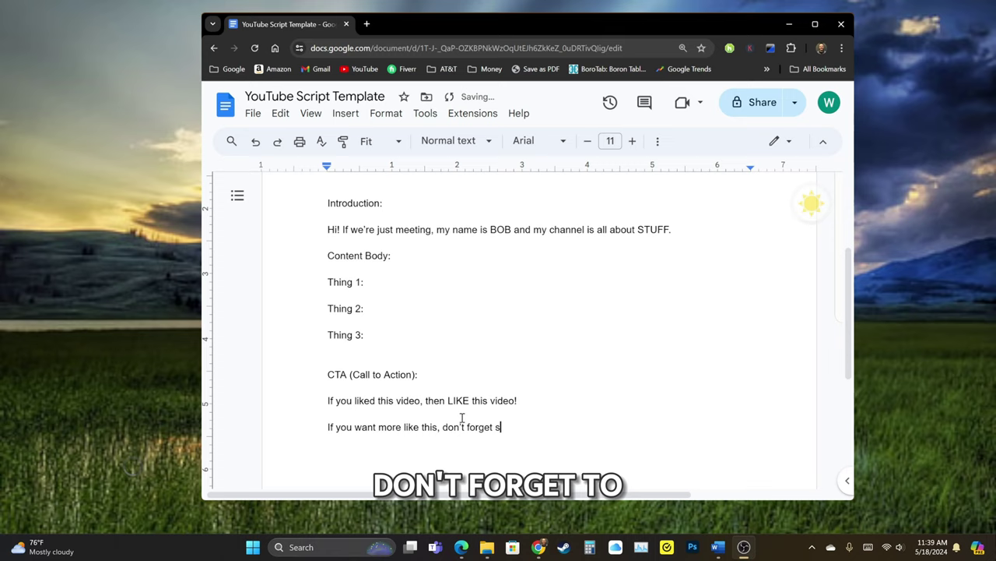
pyautogui.press('BackSpace')
pyautogui.write('to subscri')
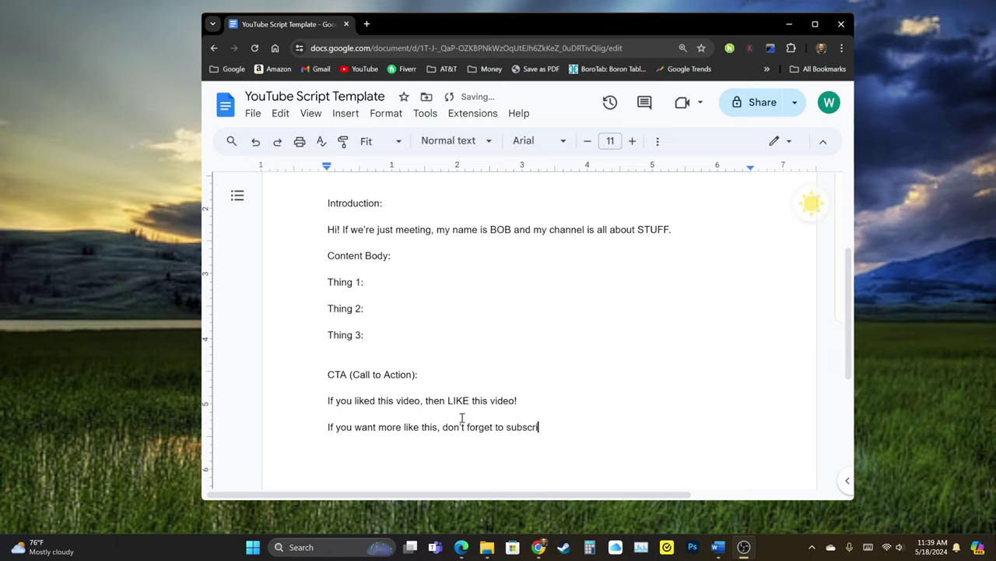
pyautogui.write('be')
# Step: Add 'Check out the link in the description' and 'Click this next video to learn all about MORE STUFF.'
pyautogui.write('Check out the')
pyautogui.write(' lin')
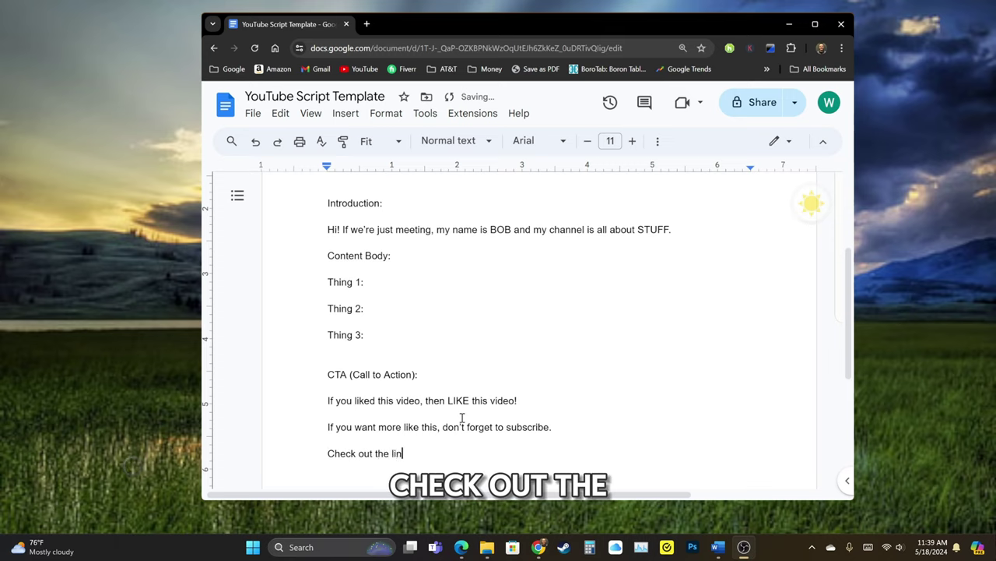
pyautogui.write('k in the descrip')
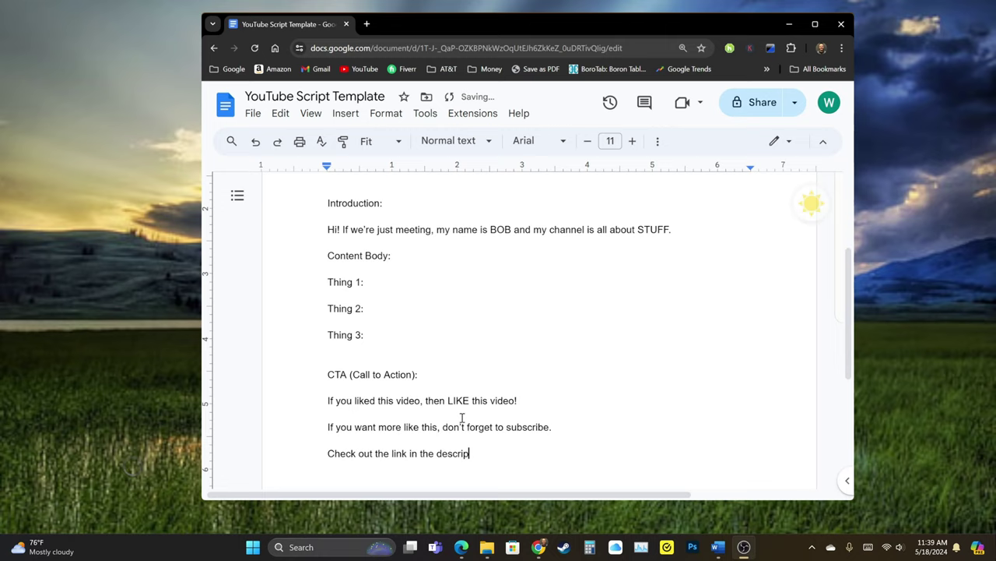
pyautogui.write('tion')
pyautogui.press('Return')
pyautogui.scroll(-2, 661, 376)
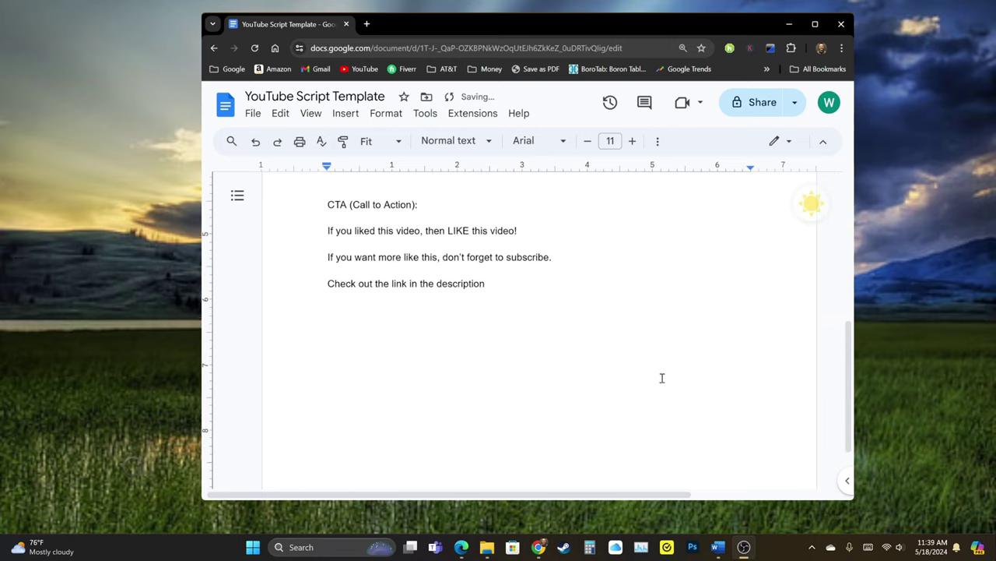
pyautogui.write('Click th')
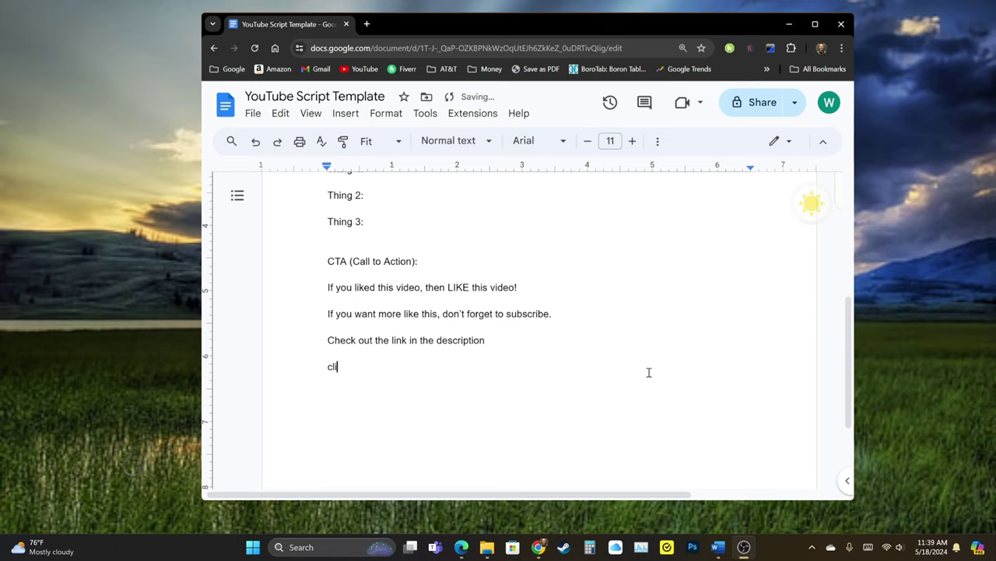
pyautogui.write('is next vi')
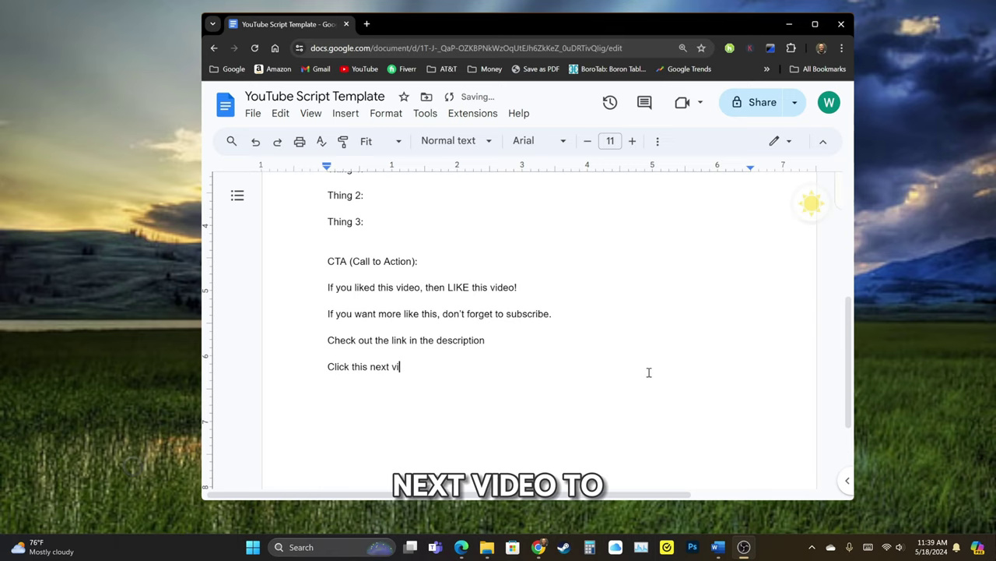
pyautogui.write('deo to learn all about')
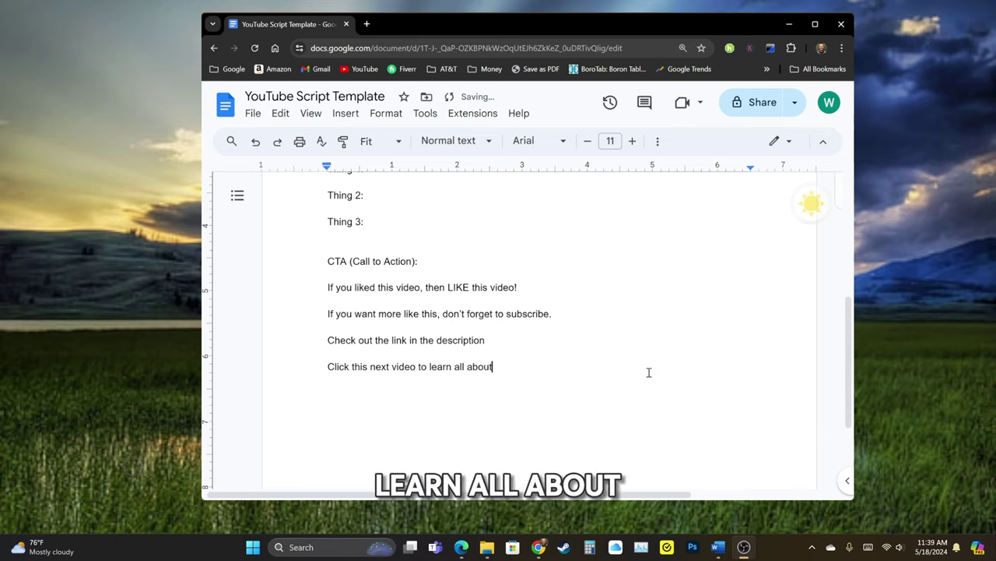
pyautogui.write(' MORE STUFF')
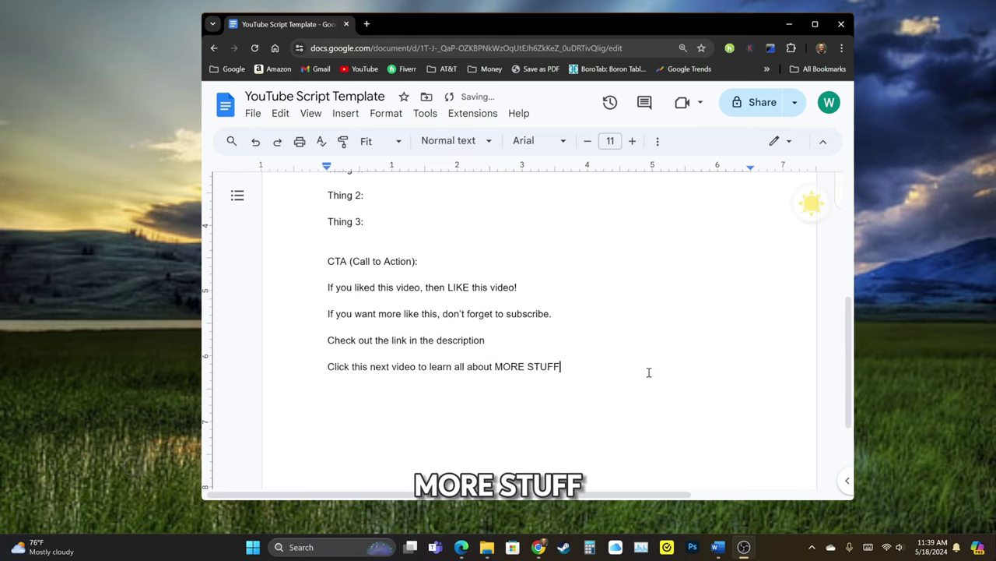
pyautogui.write('.')
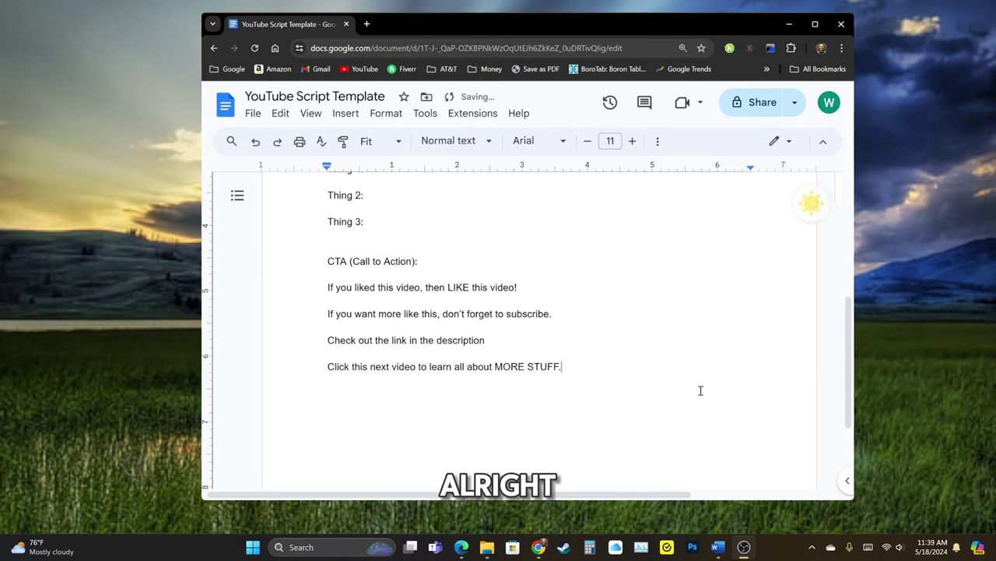
# Step: After Thing 2, add 'Mid-Roll CTA:' followed by 'If you liked this video, then LIKE this video!'
pyautogui.moveTo(562, 367); pyautogui.dragTo(317, 286)
pyautogui.scroll(2, 665, 380)
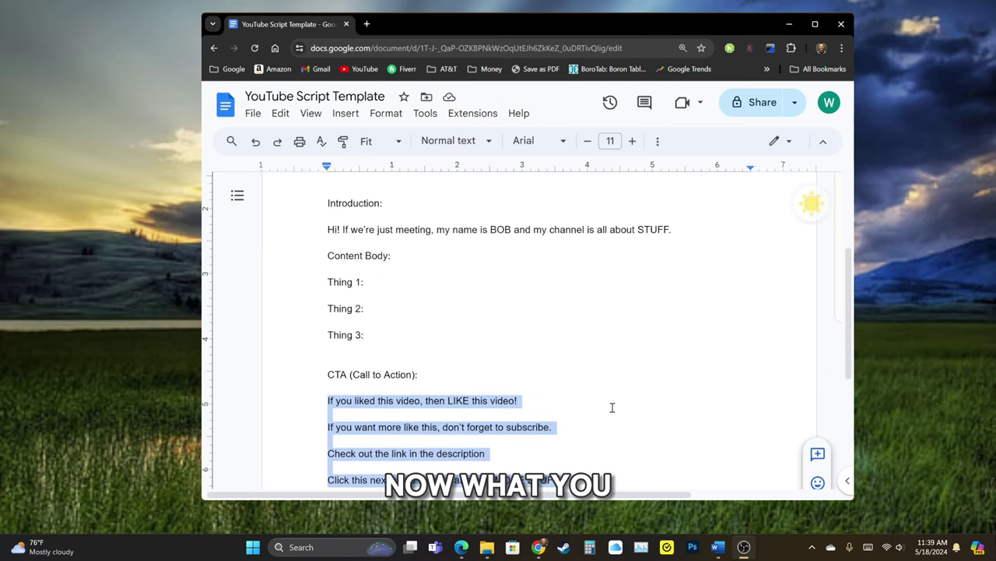
pyautogui.click(618, 418)
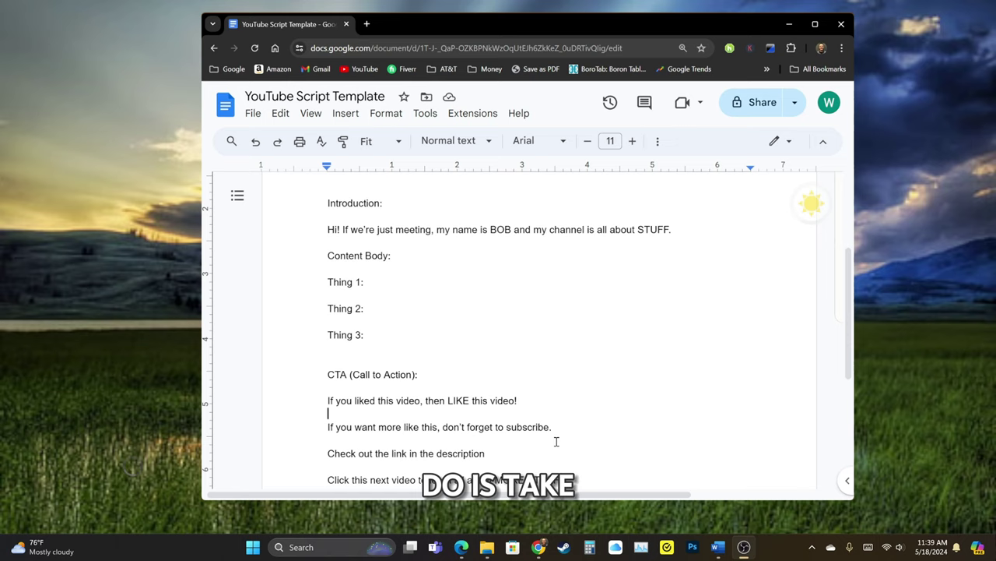
pyautogui.moveTo(538, 405); pyautogui.dragTo(355, 300)
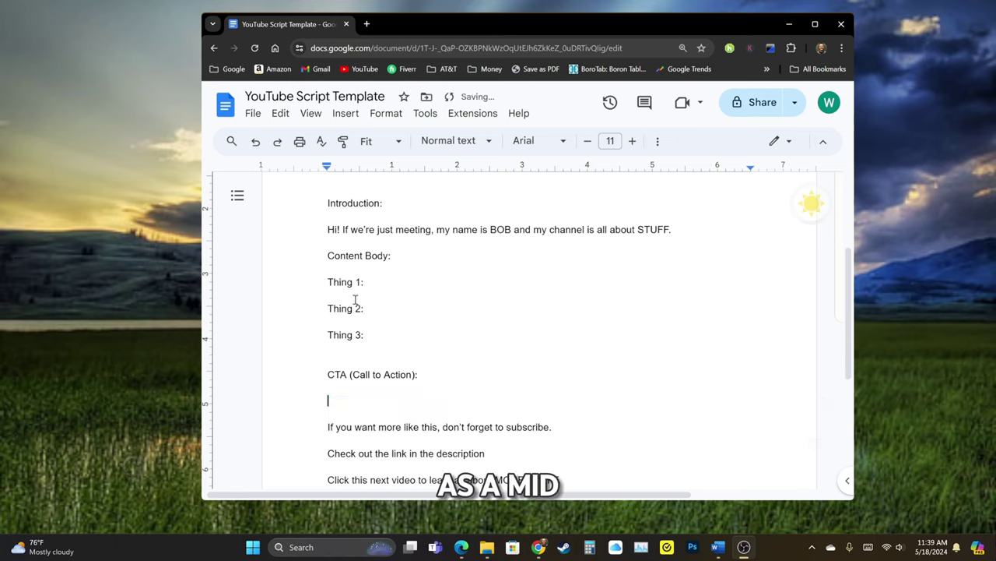
pyautogui.click(369, 309)
pyautogui.press('Return')
pyautogui.press('Return')
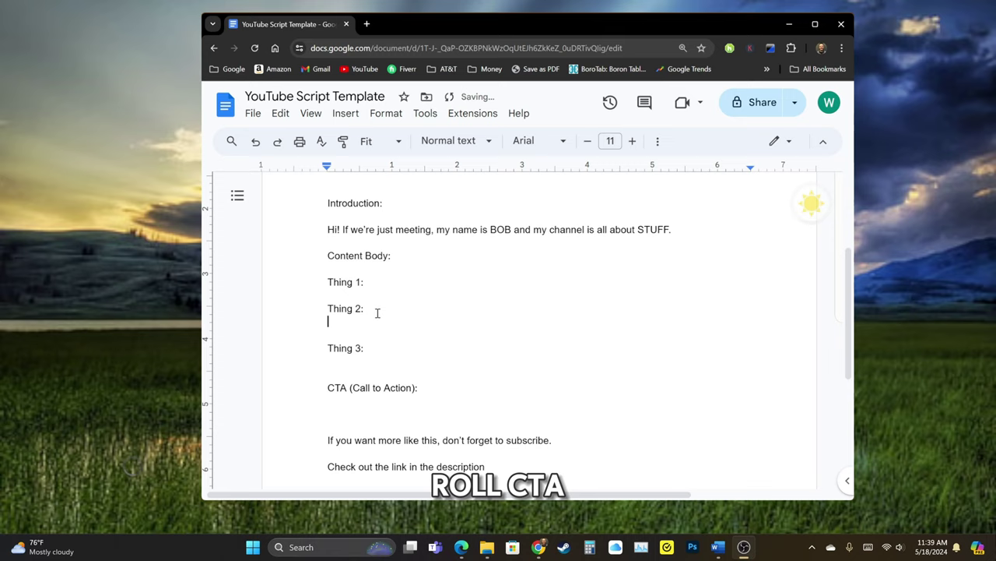
pyautogui.write('Mid')
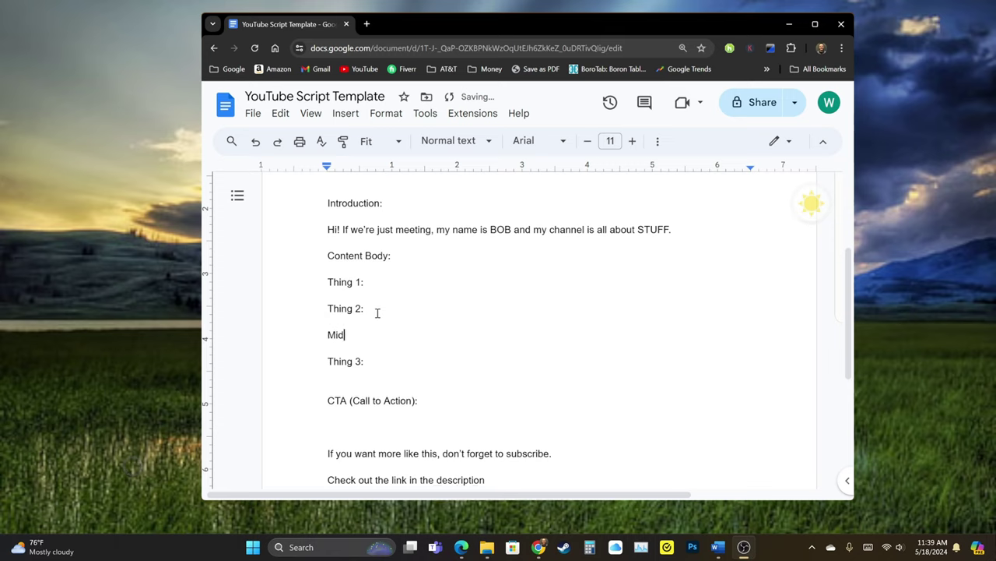
pyautogui.write('-Roll CTA:')
pyautogui.hotkey('shift', 'Return')
pyautogui.write('If you liked this video, then LIKE this video!')
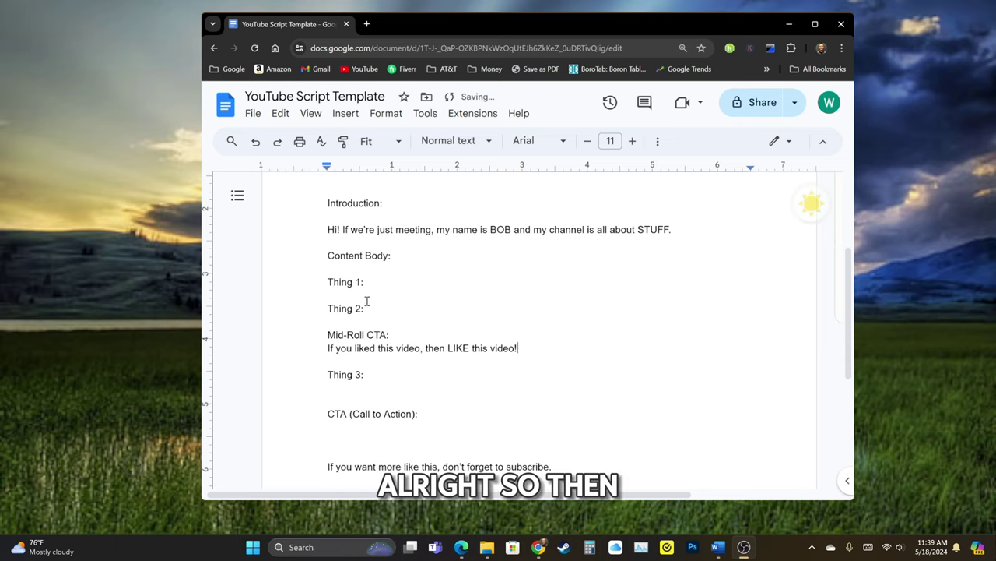
# Step: Indent the Thing 1:, Thing 2: and Thing 3: lines one level with Tab
pyautogui.click(328, 281)
pyautogui.press('Tab')
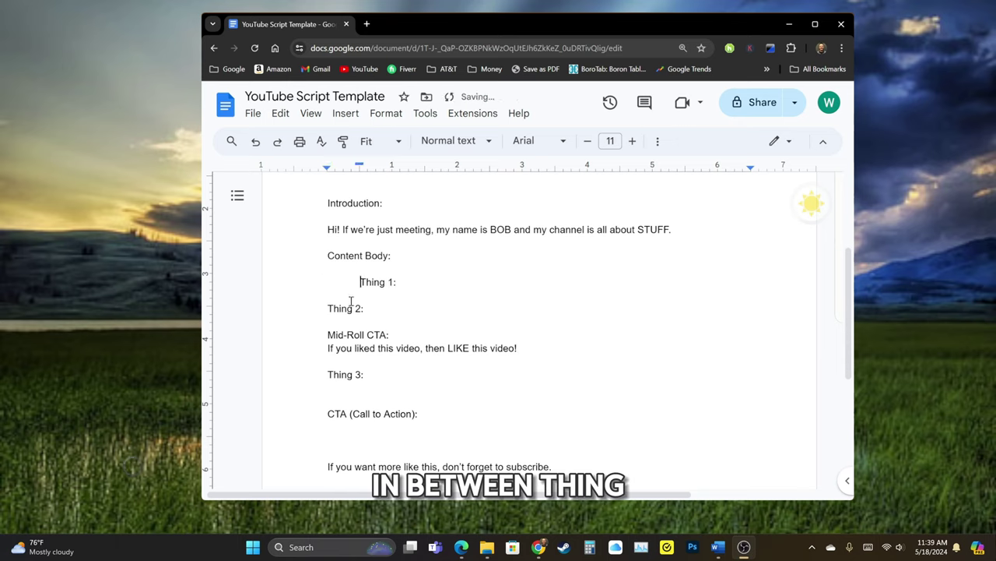
pyautogui.click(327, 308)
pyautogui.press('Tab')
pyautogui.click(327, 374)
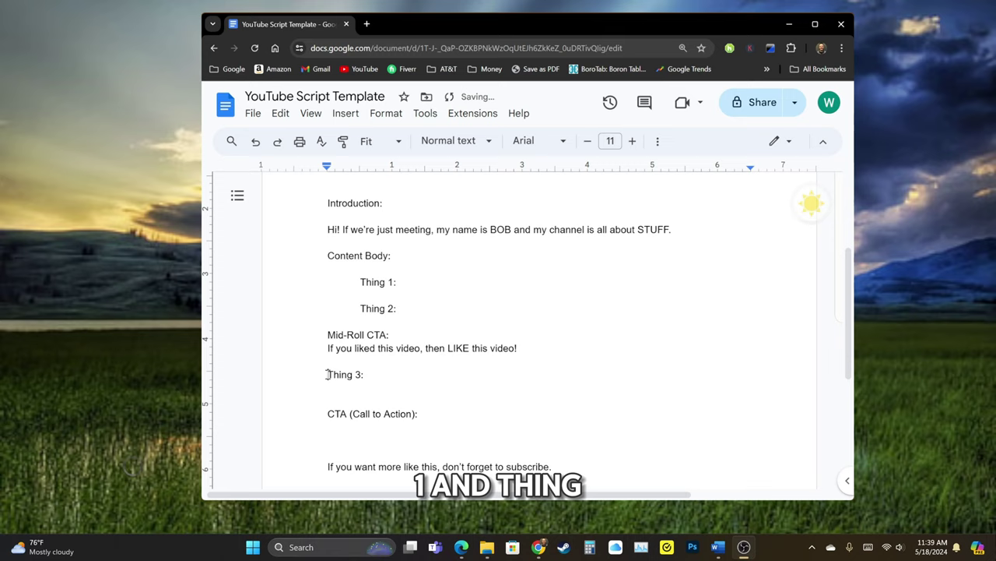
pyautogui.press('Tab')
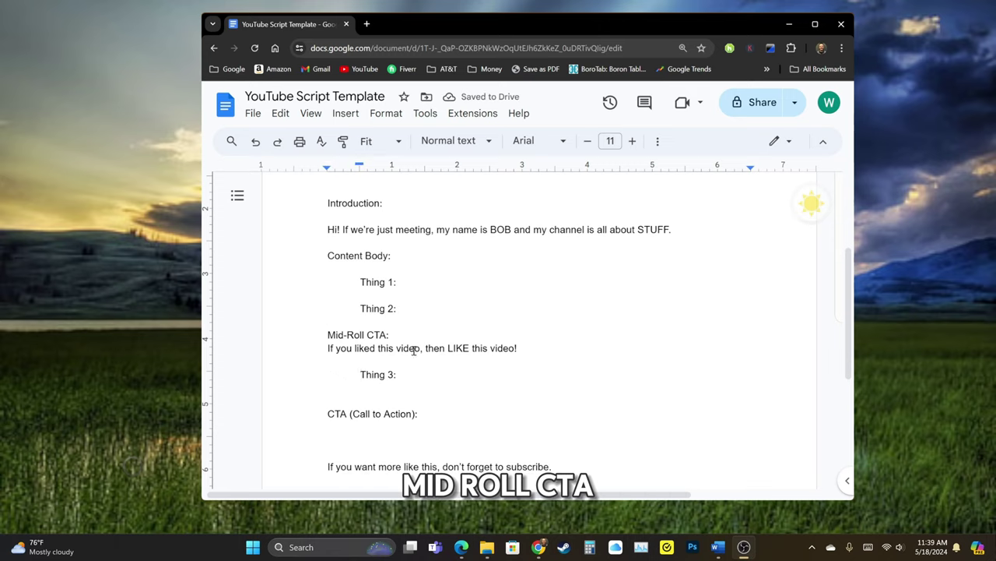
pyautogui.scroll(3, 411, 346)
# Step: Bold the Hook:, Introduction: and Content Body: headings
pyautogui.moveTo(356, 280); pyautogui.dragTo(317, 281)
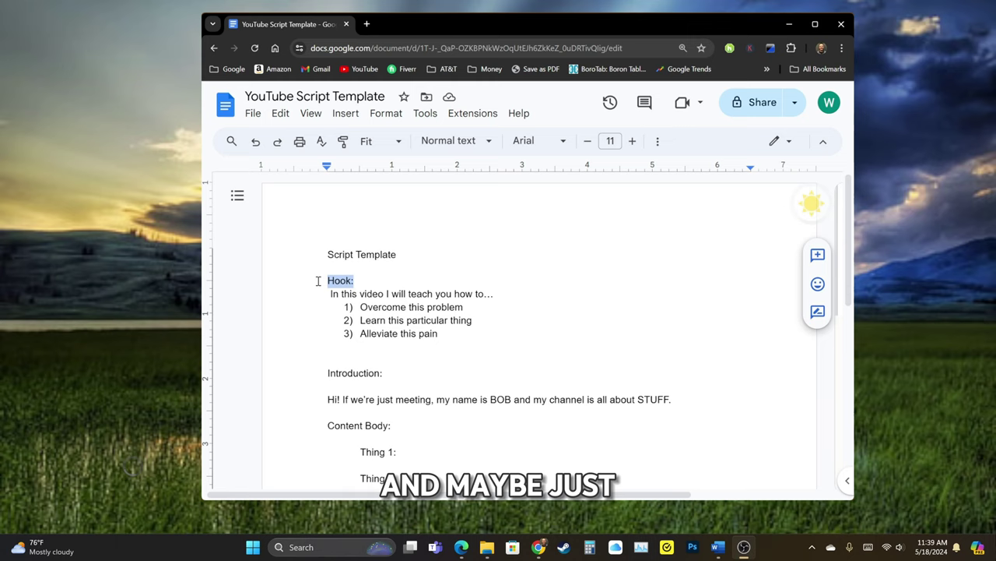
pyautogui.hotkey('ctrl', 'b')
pyautogui.scroll(-1, 474, 348)
pyautogui.moveTo(391, 317); pyautogui.dragTo(322, 316)
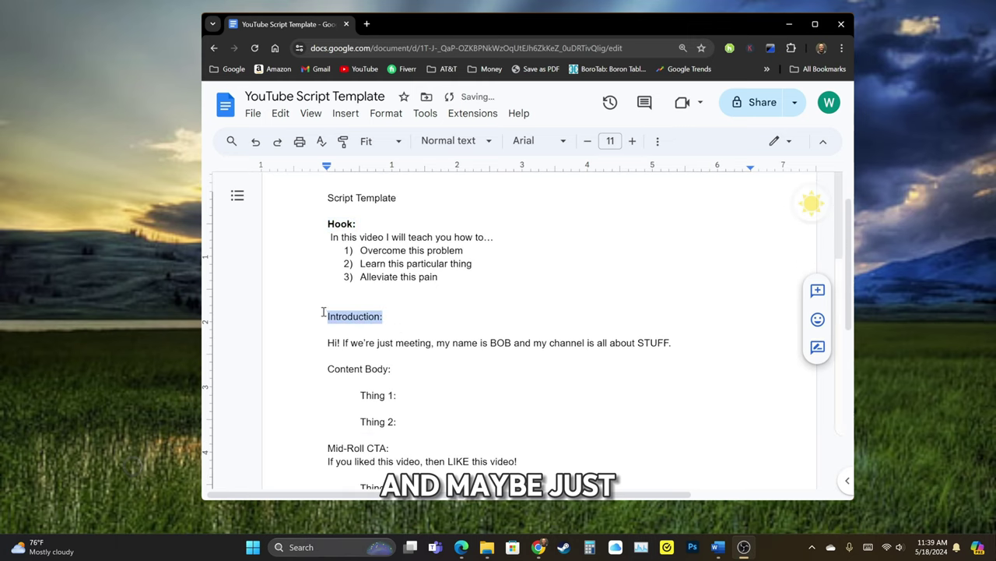
pyautogui.hotkey('ctrl', 'b')
pyautogui.scroll(-1, 349, 334)
pyautogui.moveTo(391, 312); pyautogui.dragTo(320, 312)
pyautogui.hotkey('ctrl', 'b')
# Step: Bold the Mid-Roll CTA: and CTA (Call to Action): headings
pyautogui.scroll(-2, 429, 366)
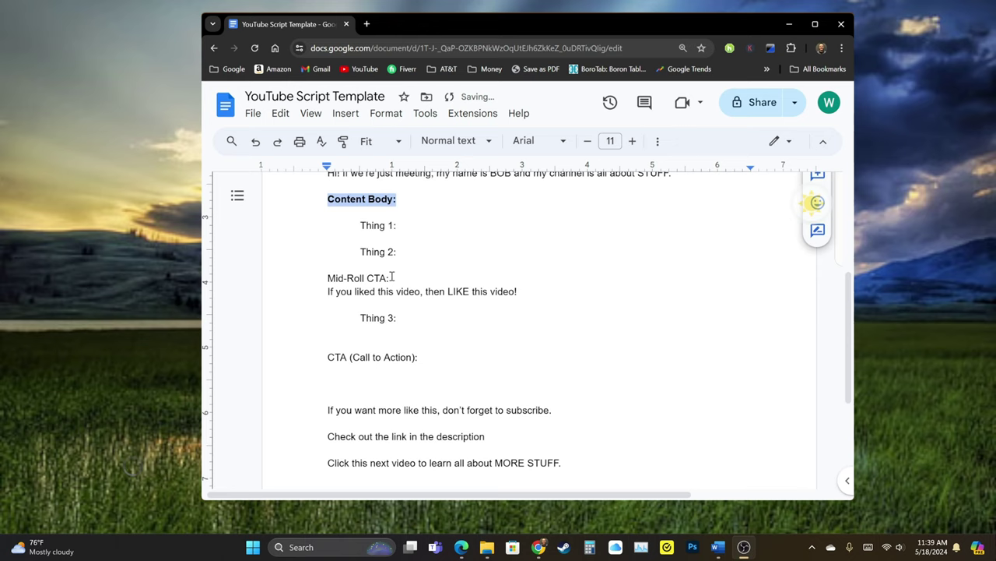
pyautogui.moveTo(392, 276); pyautogui.dragTo(325, 278)
pyautogui.hotkey('ctrl', 'b')
pyautogui.moveTo(418, 357); pyautogui.dragTo(326, 357)
pyautogui.hotkey('ctrl', 'b')
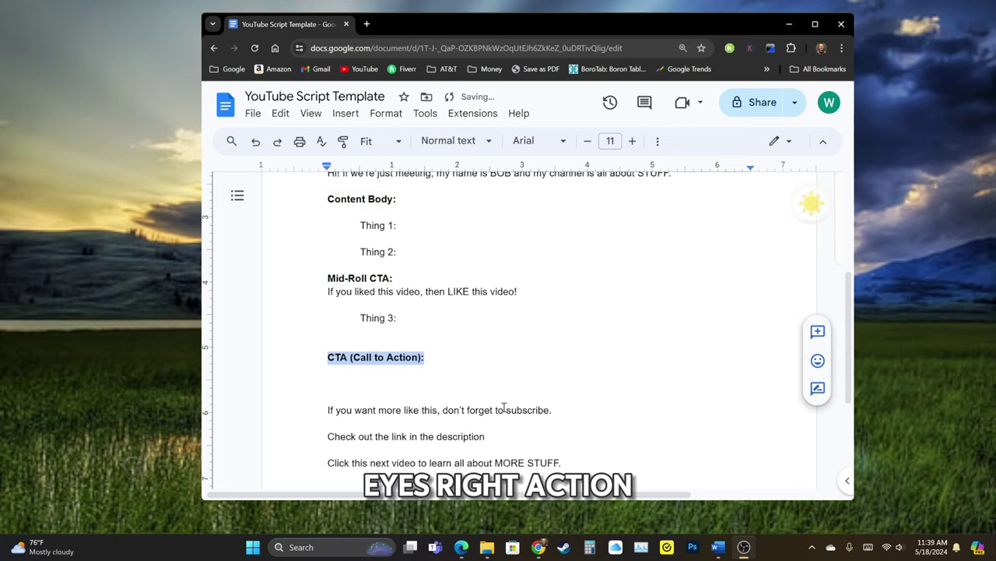
pyautogui.scroll(2, 438, 345)
pyautogui.scroll(1, 461, 351)
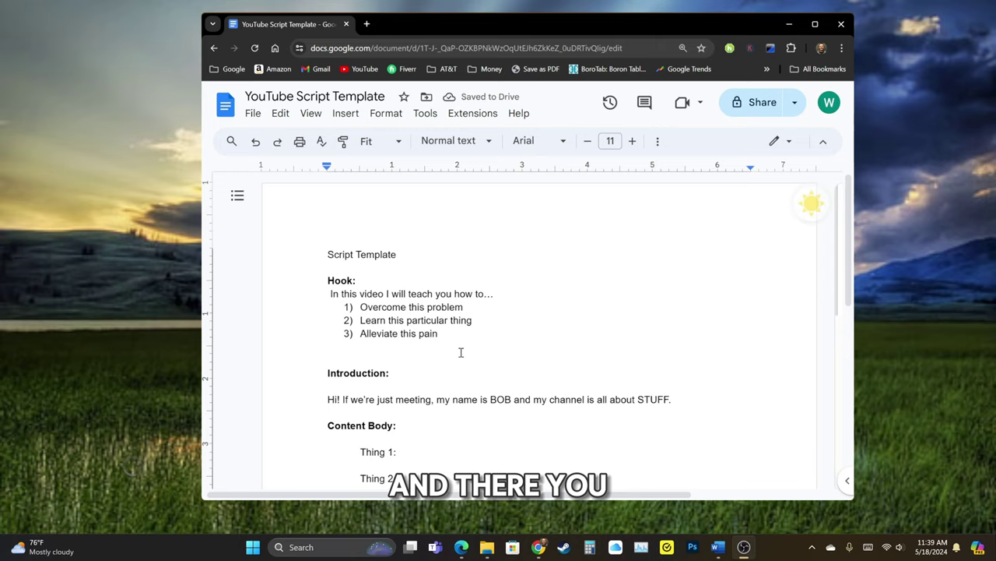
pyautogui.scroll(-5, 461, 352)
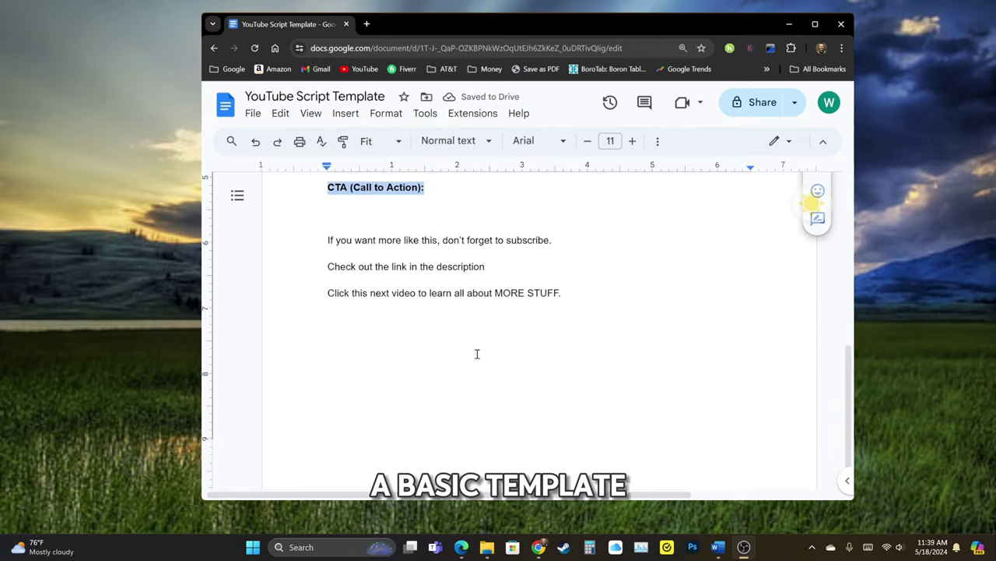
pyautogui.scroll(2, 545, 355)
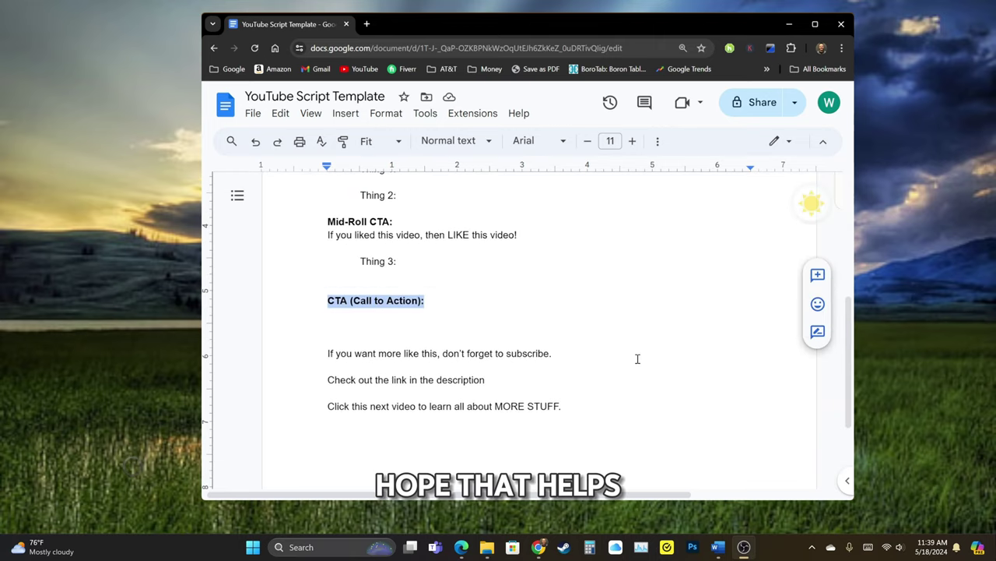